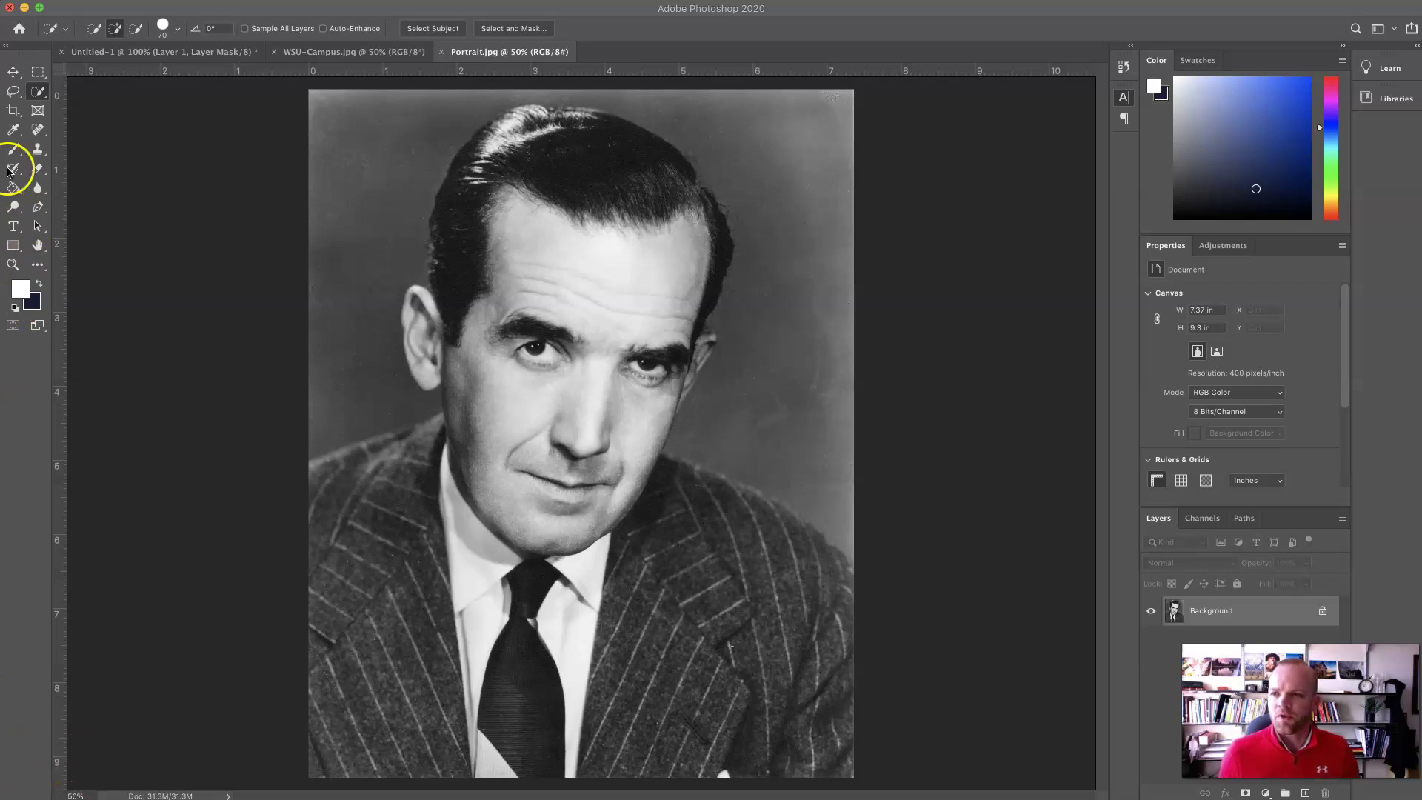
Draw an oval Elliptical Marquee selection around the man's head and shoulders
{"action": "left_click", "coordinate": [40, 74]}
{"action": "left_click", "coordinate": [126, 70]}
{"action": "left_click_drag", "start_coordinate": [391, 129], "coordinate": [793, 715]}
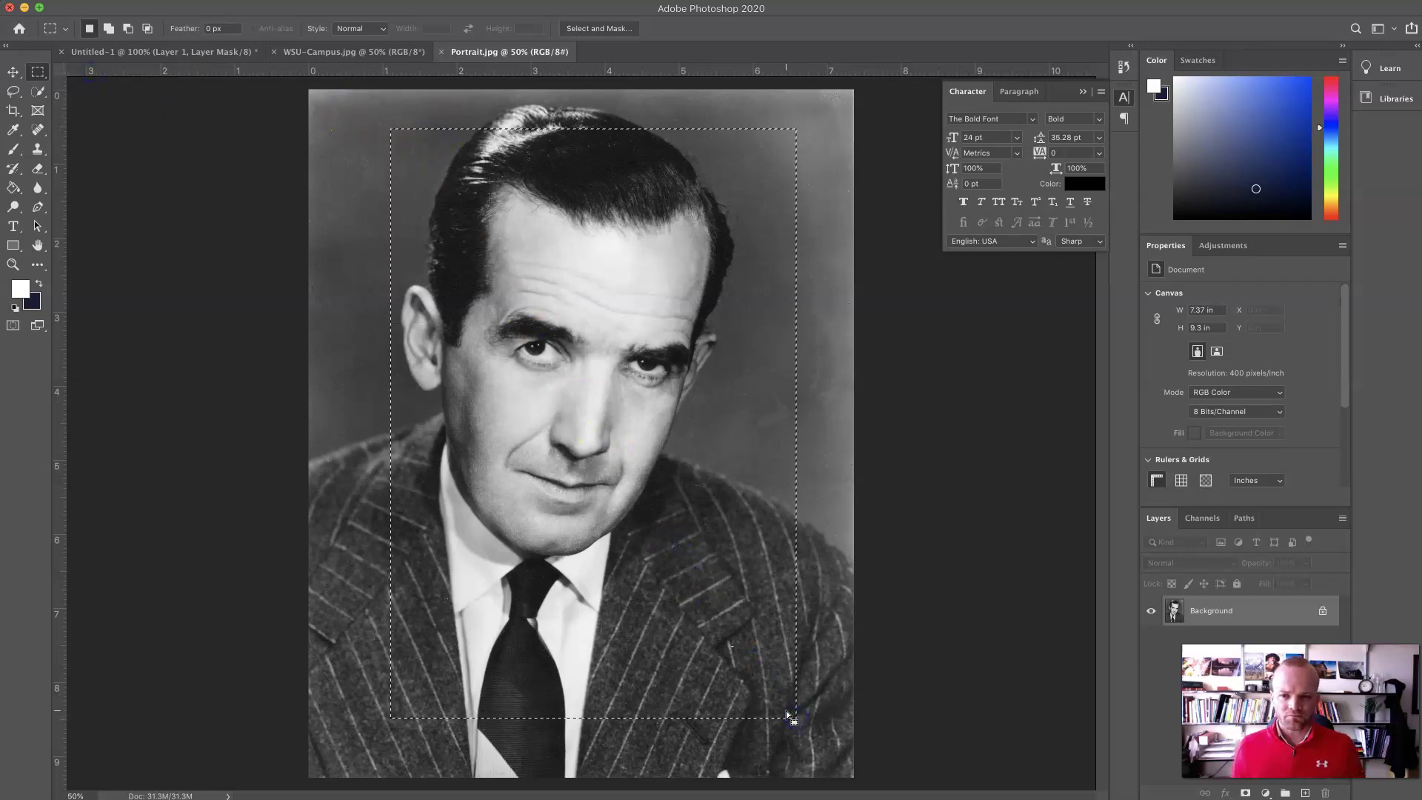
{"action": "left_click", "coordinate": [44, 73]}
{"action": "left_click", "coordinate": [122, 99]}
{"action": "left_click", "coordinate": [45, 74]}
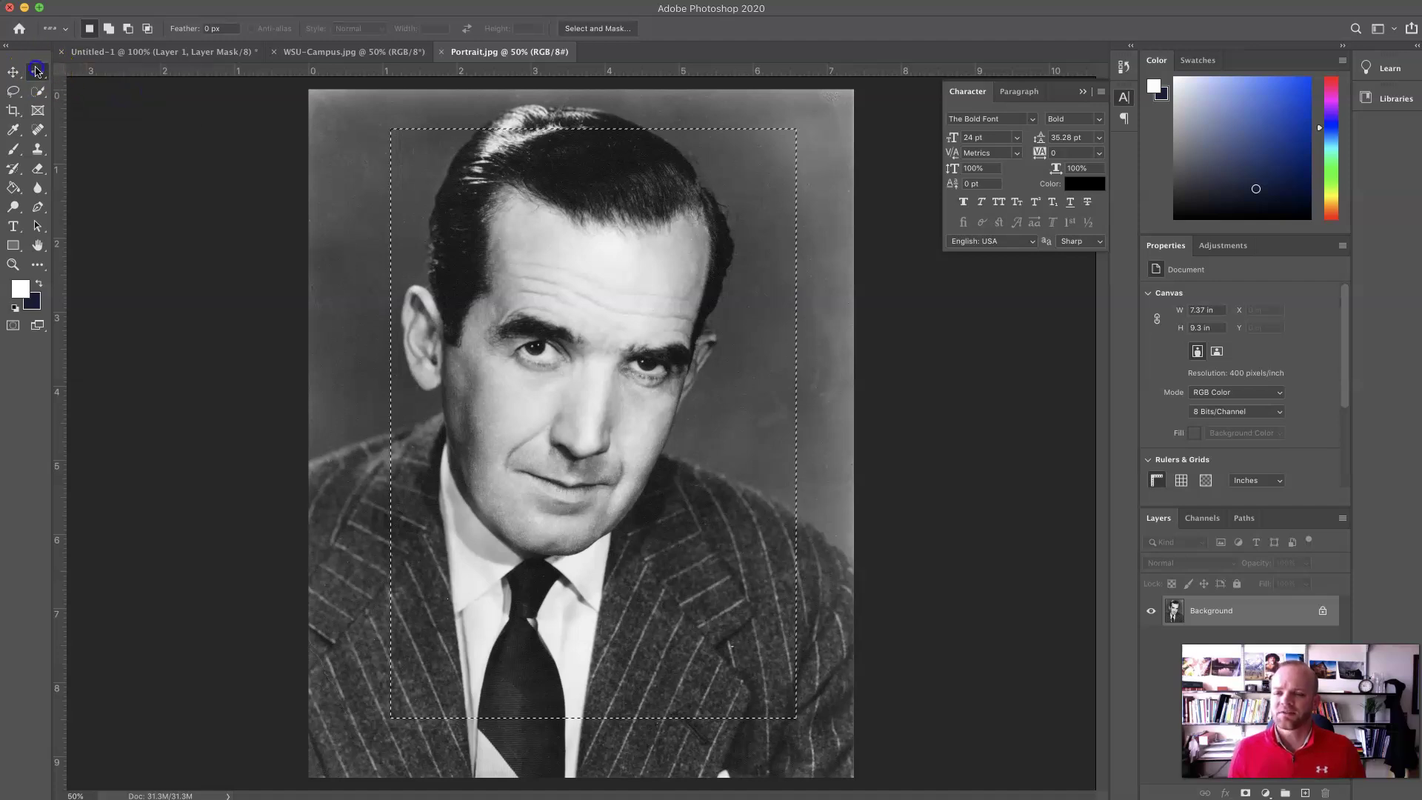
{"action": "left_click", "coordinate": [108, 87]}
{"action": "left_click_drag", "start_coordinate": [355, 117], "coordinate": [786, 768]}
Copy the oval onto a new Layer 1, toggling the Background off and on to check it
{"action": "left_click", "coordinate": [1183, 600]}
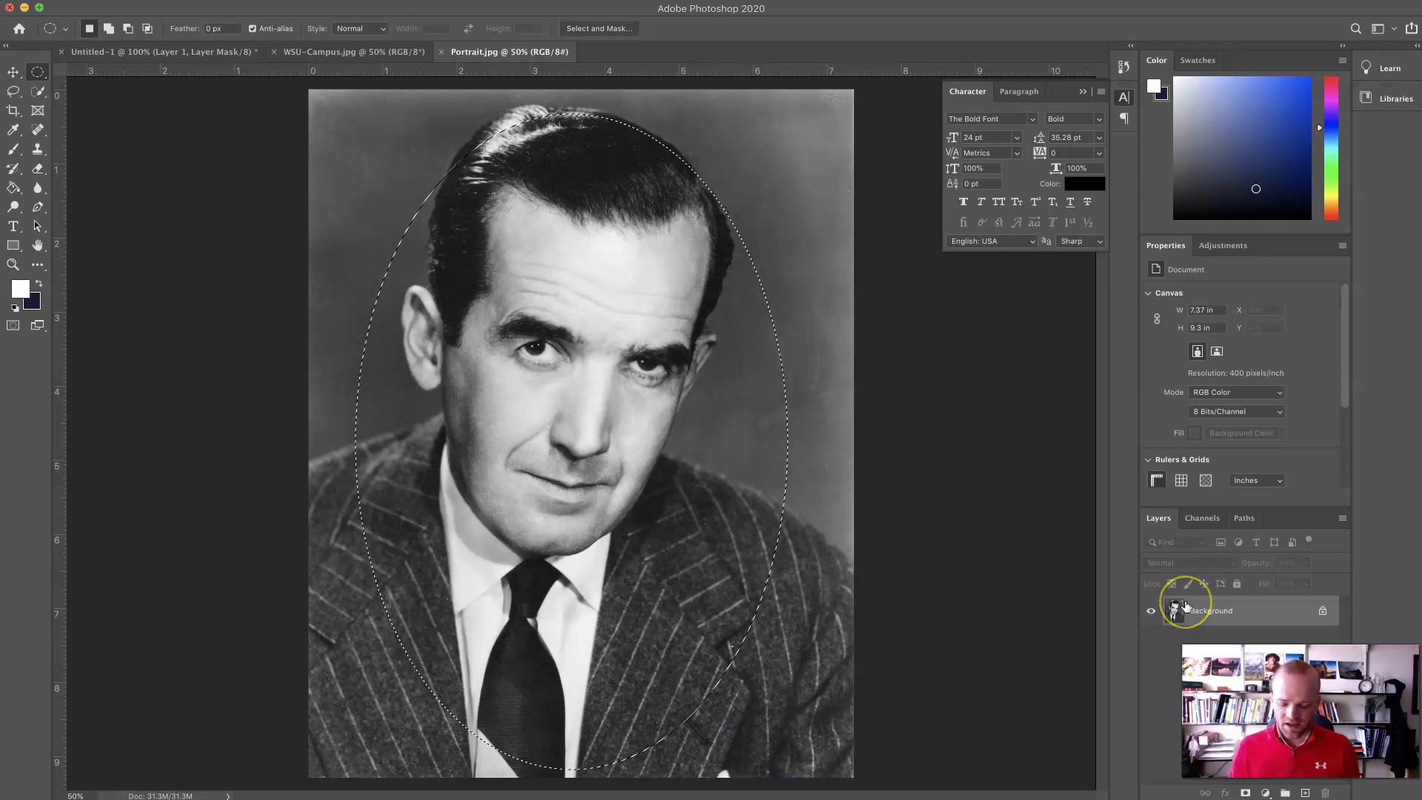
{"action": "key", "text": "ctrl+j"}
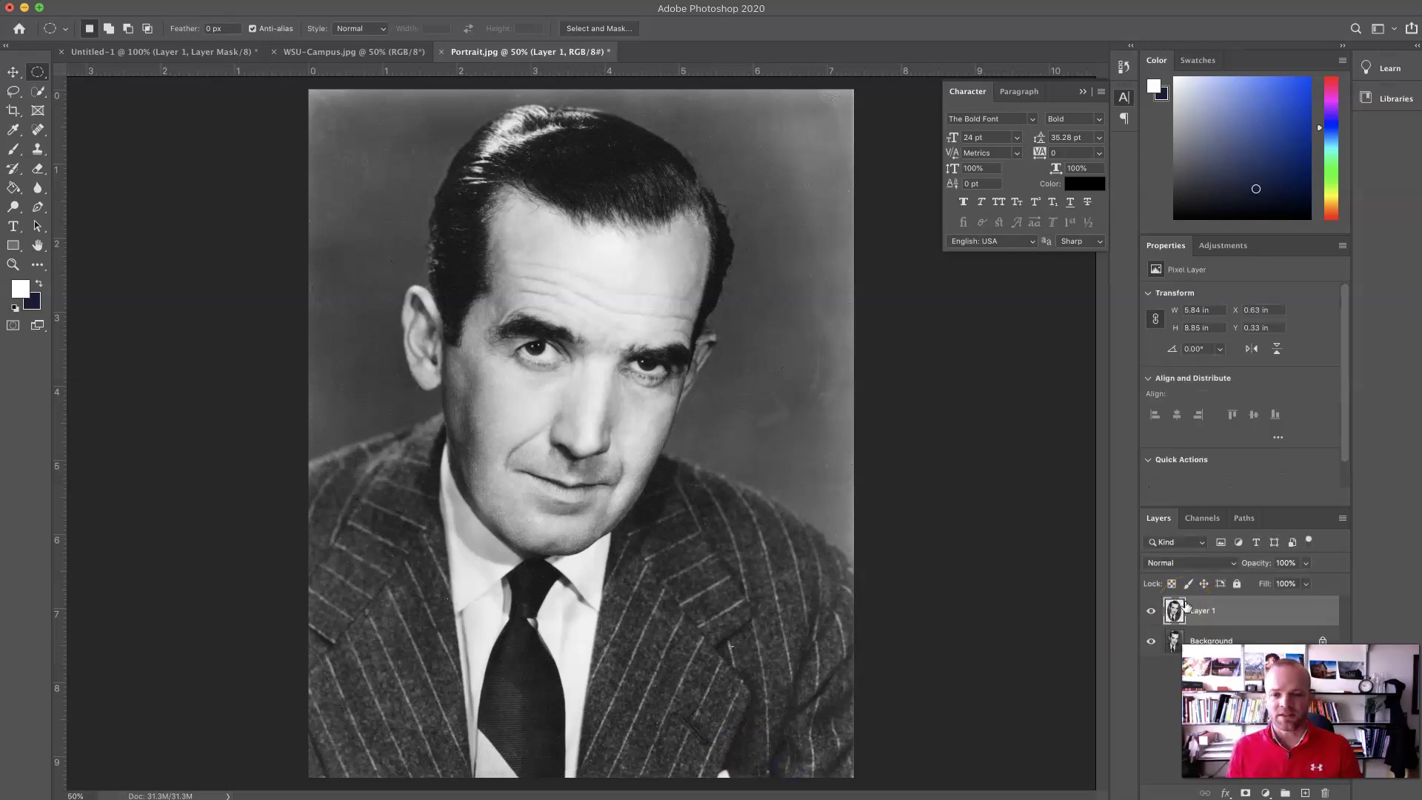
{"action": "left_click", "coordinate": [1150, 641]}
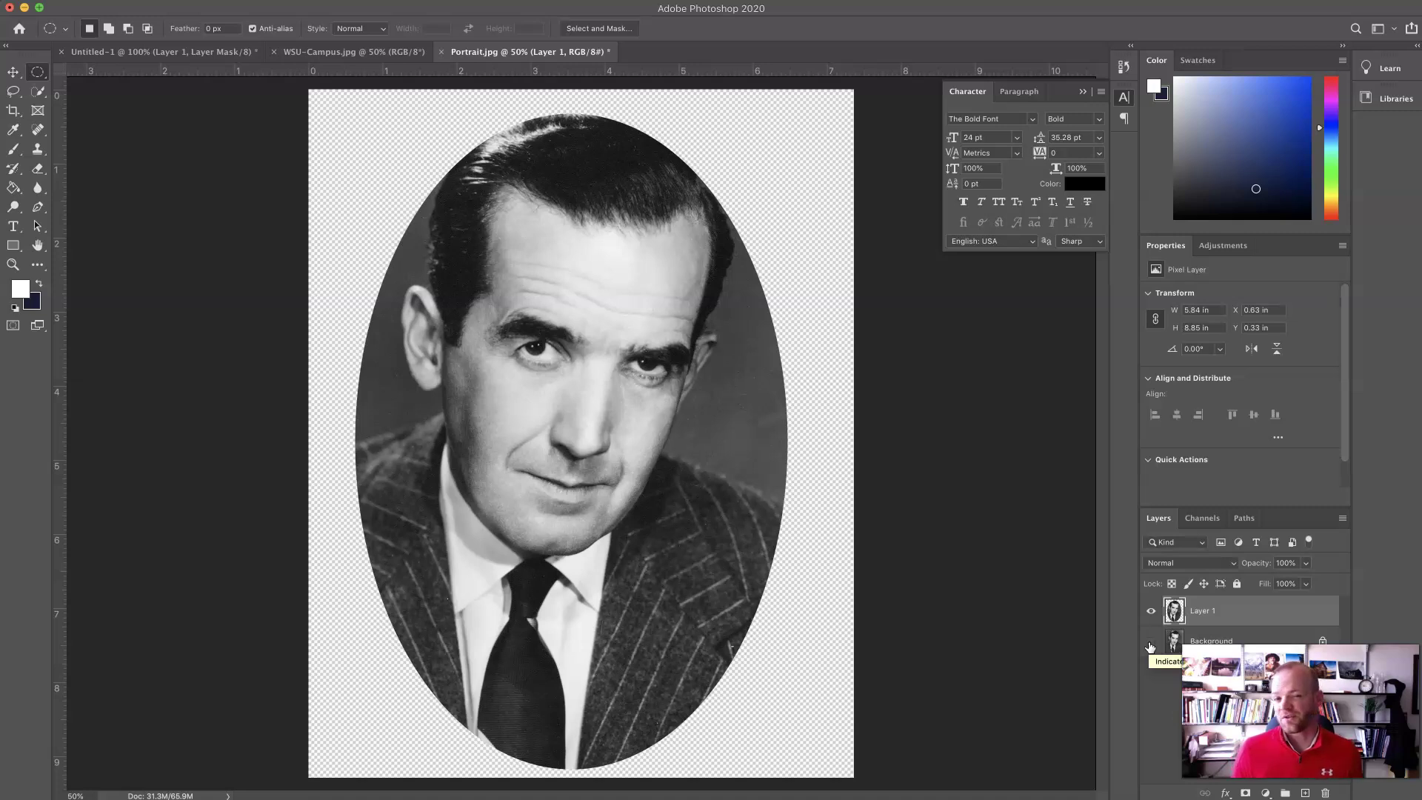
{"action": "left_click", "coordinate": [1150, 641]}
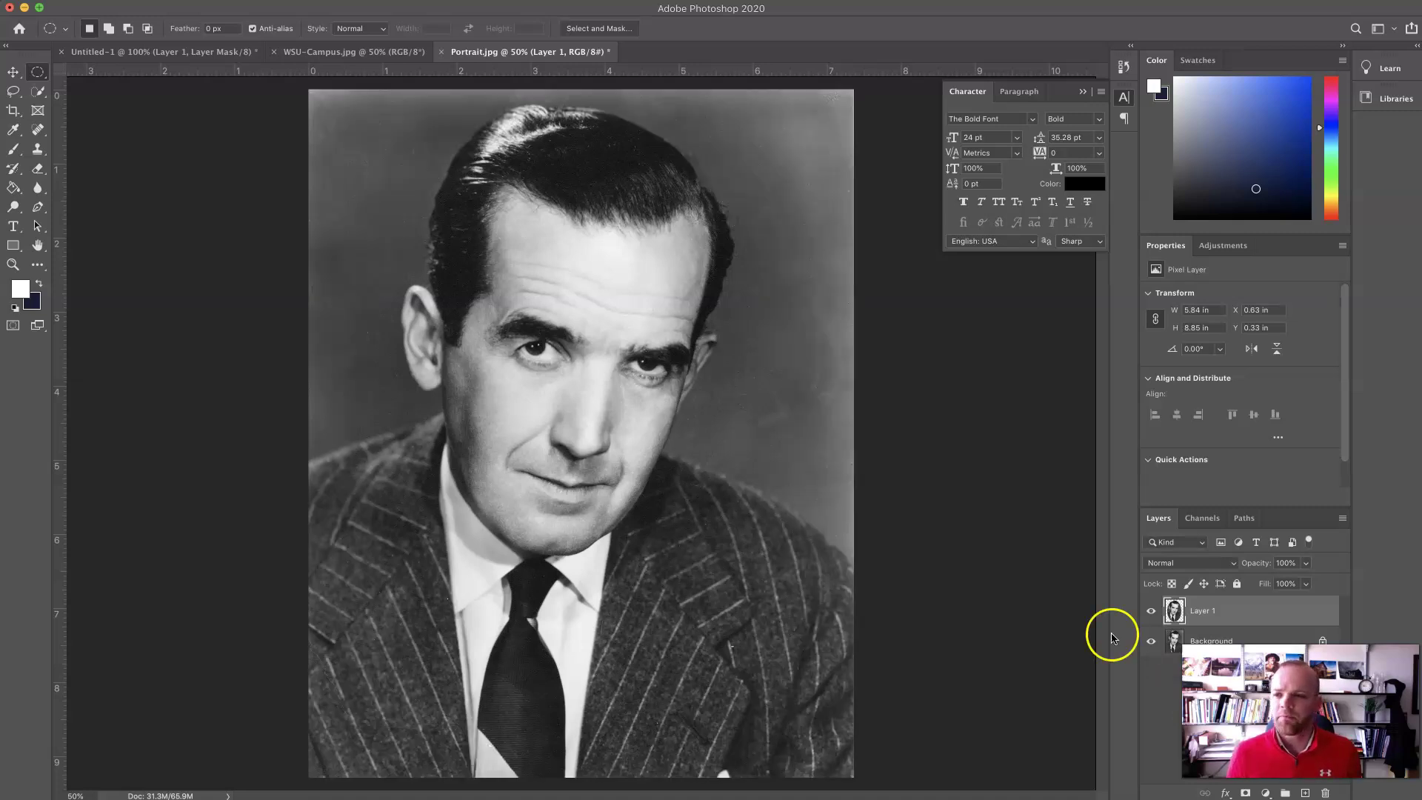
{"action": "left_click", "coordinate": [13, 91]}
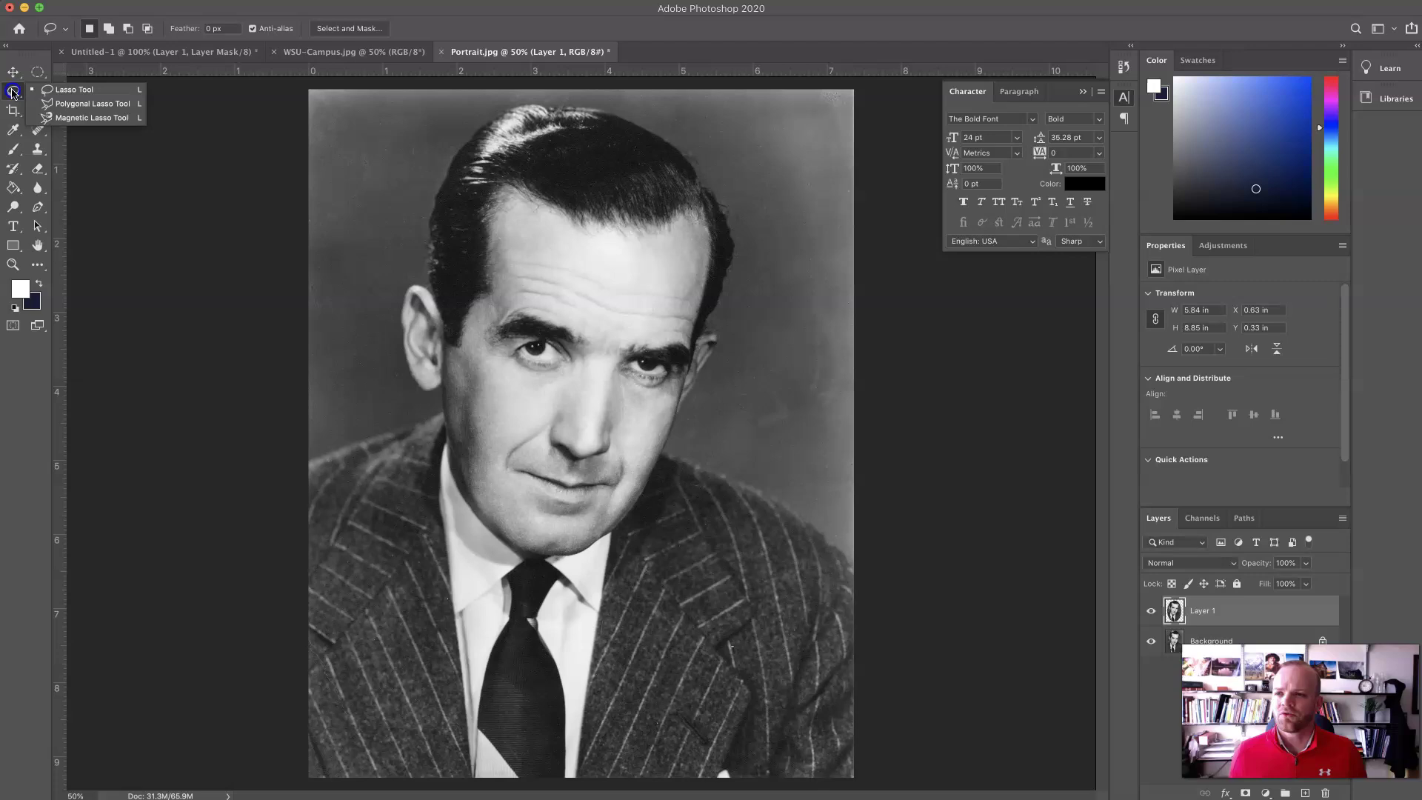
{"action": "mouse_move", "coordinate": [396, 362]}
{"action": "left_mouse_down"}
{"action": "mouse_move", "coordinate": [393, 219]}
{"action": "mouse_move", "coordinate": [506, 132]}
{"action": "mouse_move", "coordinate": [669, 186]}
{"action": "mouse_move", "coordinate": [715, 378]}
{"action": "mouse_move", "coordinate": [673, 578]}
{"action": "mouse_move", "coordinate": [512, 716]}
{"action": "mouse_move", "coordinate": [349, 447]}
{"action": "mouse_move", "coordinate": [374, 381]}
{"action": "left_mouse_up"}
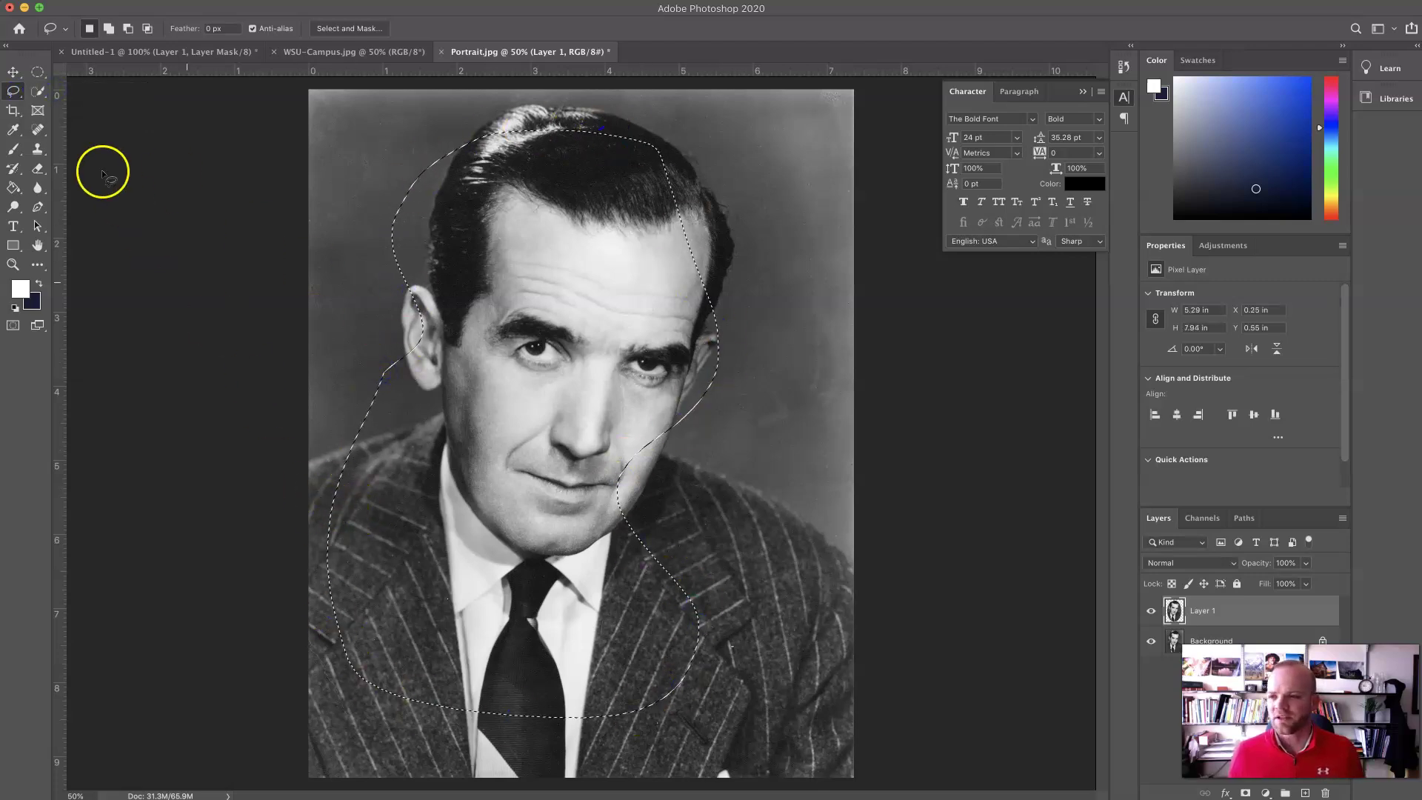
{"action": "left_click_drag", "start_coordinate": [12, 91], "coordinate": [71, 108]}
{"action": "key", "text": "ctrl+d"}
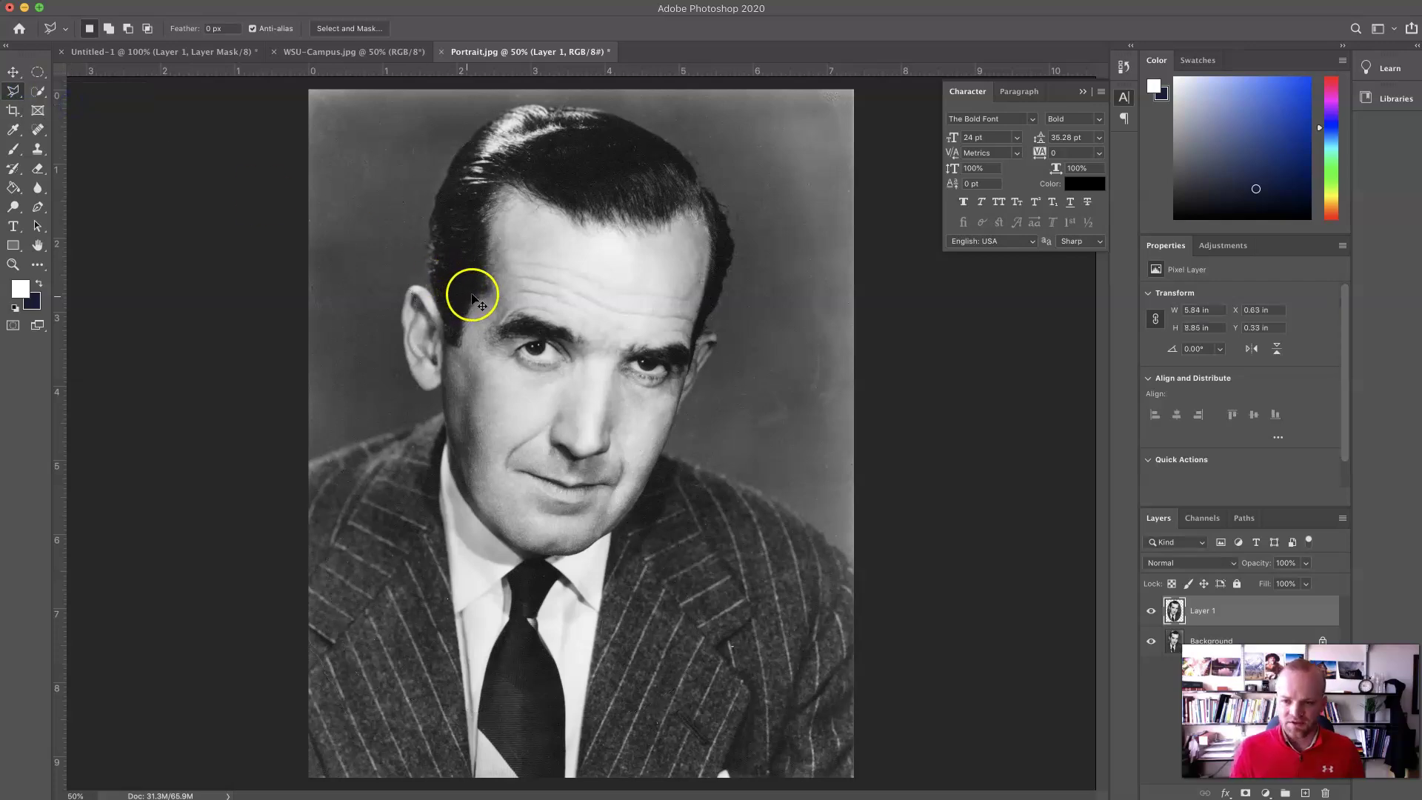
{"action": "left_click", "coordinate": [427, 282]}
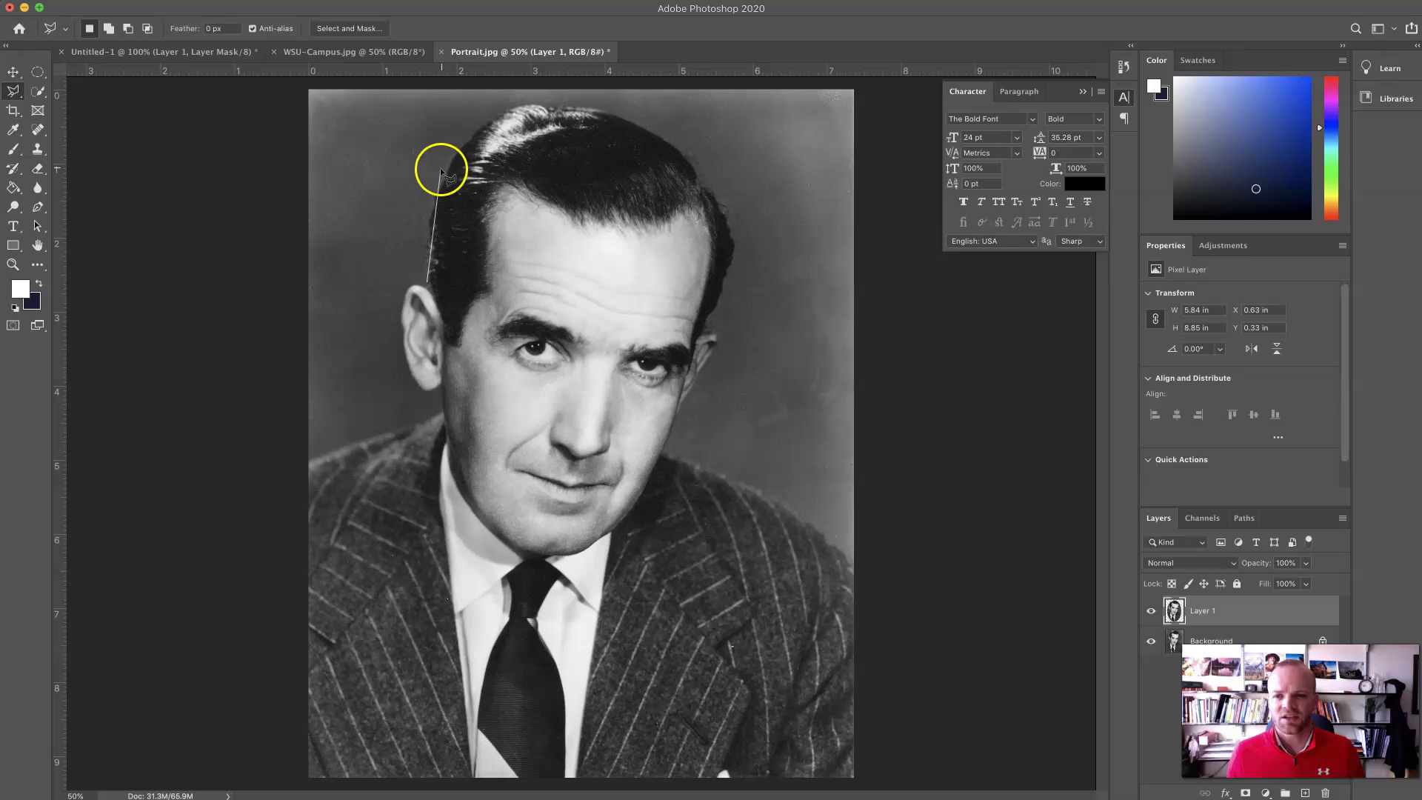
{"action": "left_click", "coordinate": [429, 210]}
{"action": "left_click", "coordinate": [460, 154]}
{"action": "left_click", "coordinate": [508, 109]}
{"action": "left_click", "coordinate": [622, 118]}
{"action": "left_click", "coordinate": [705, 176]}
{"action": "left_click", "coordinate": [733, 263]}
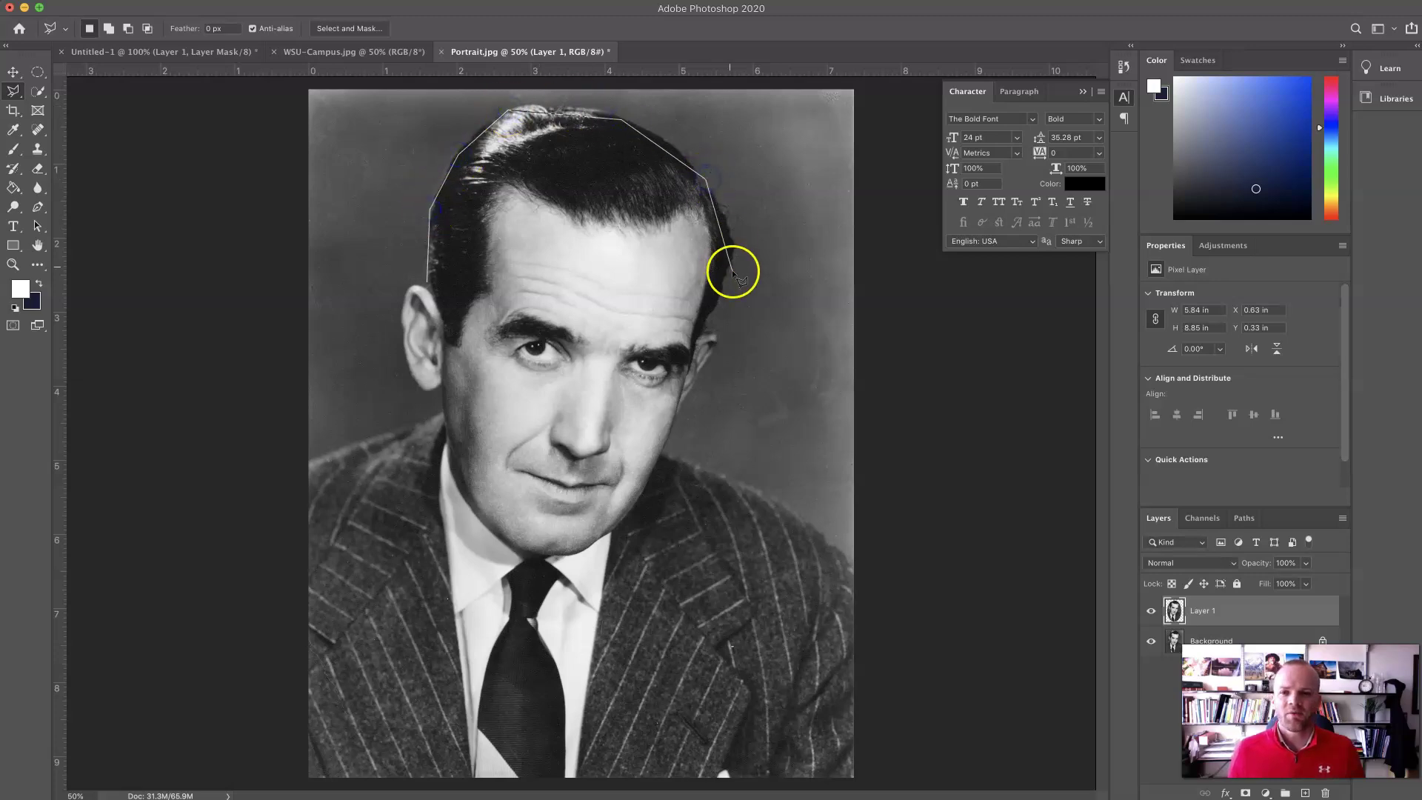
{"action": "left_click", "coordinate": [718, 334]}
{"action": "left_click", "coordinate": [704, 371]}
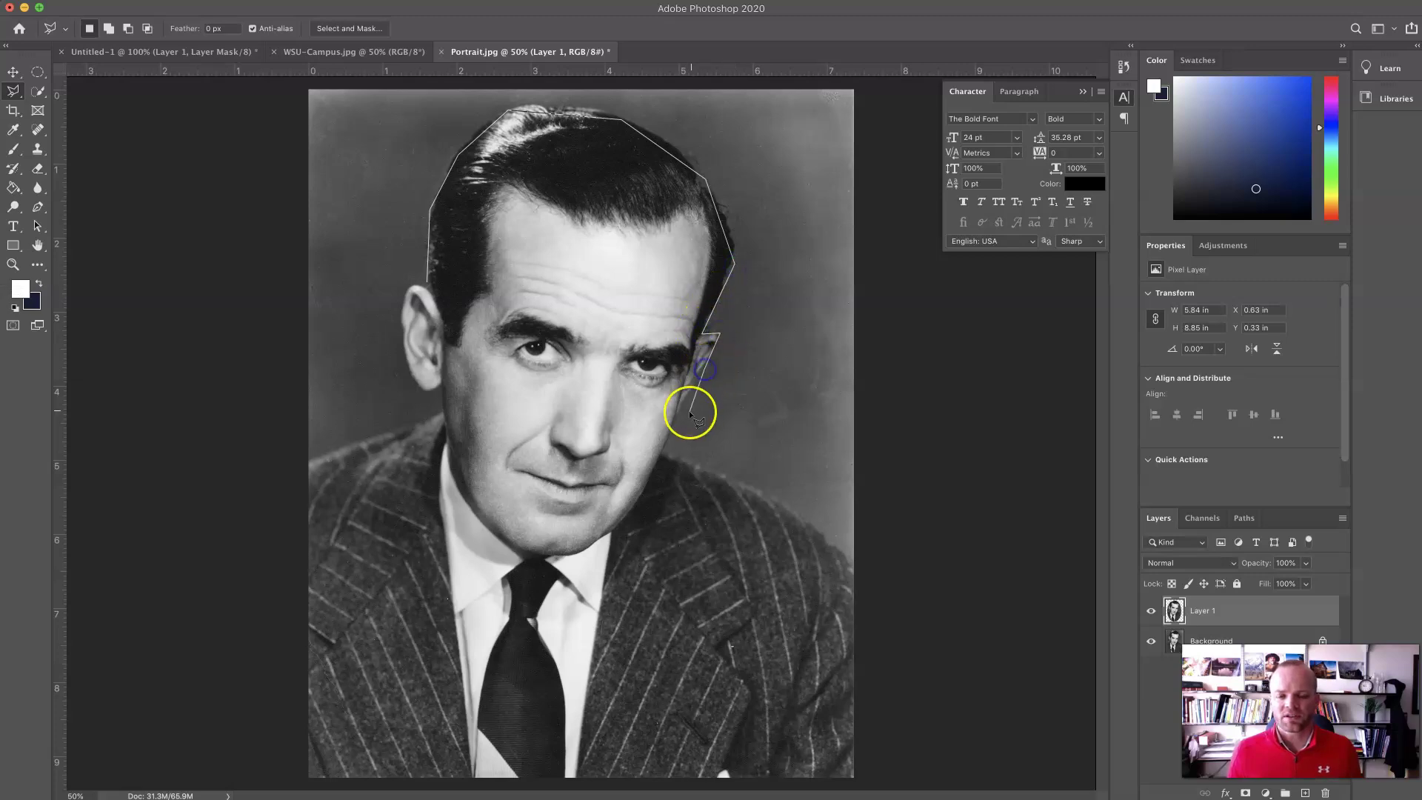
{"action": "key", "text": "Escape"}
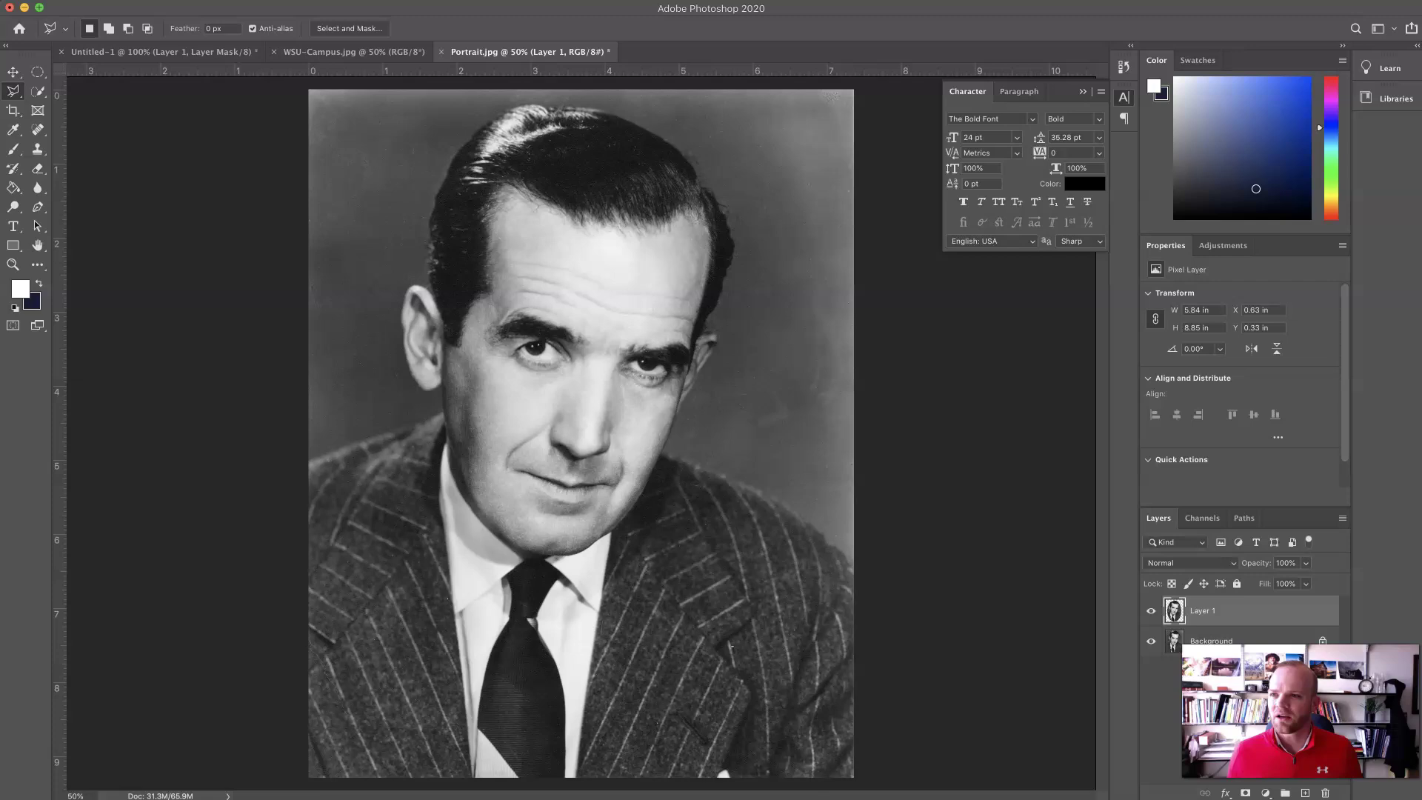
{"action": "right_click", "coordinate": [12, 94]}
{"action": "left_click", "coordinate": [74, 125]}
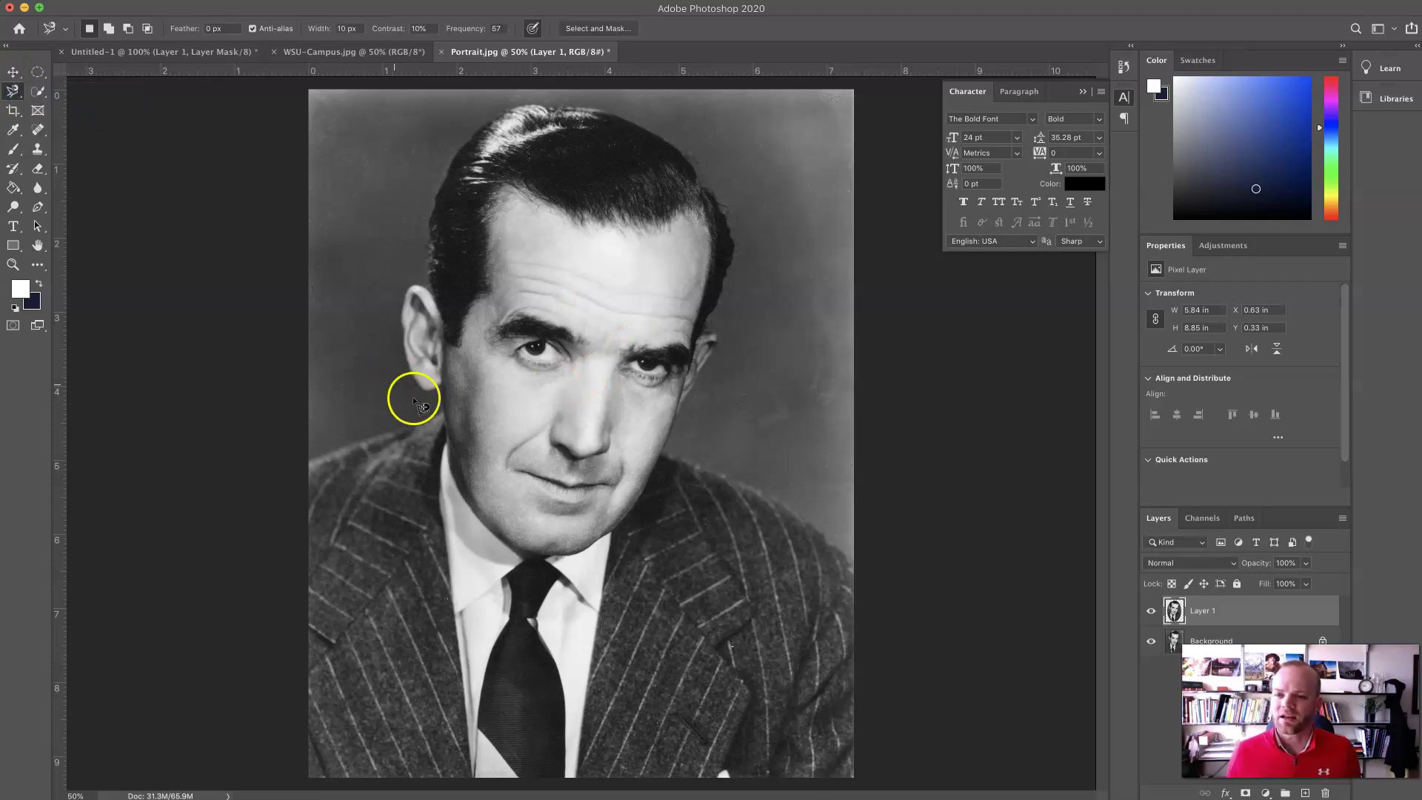
{"action": "left_click", "coordinate": [446, 384]}
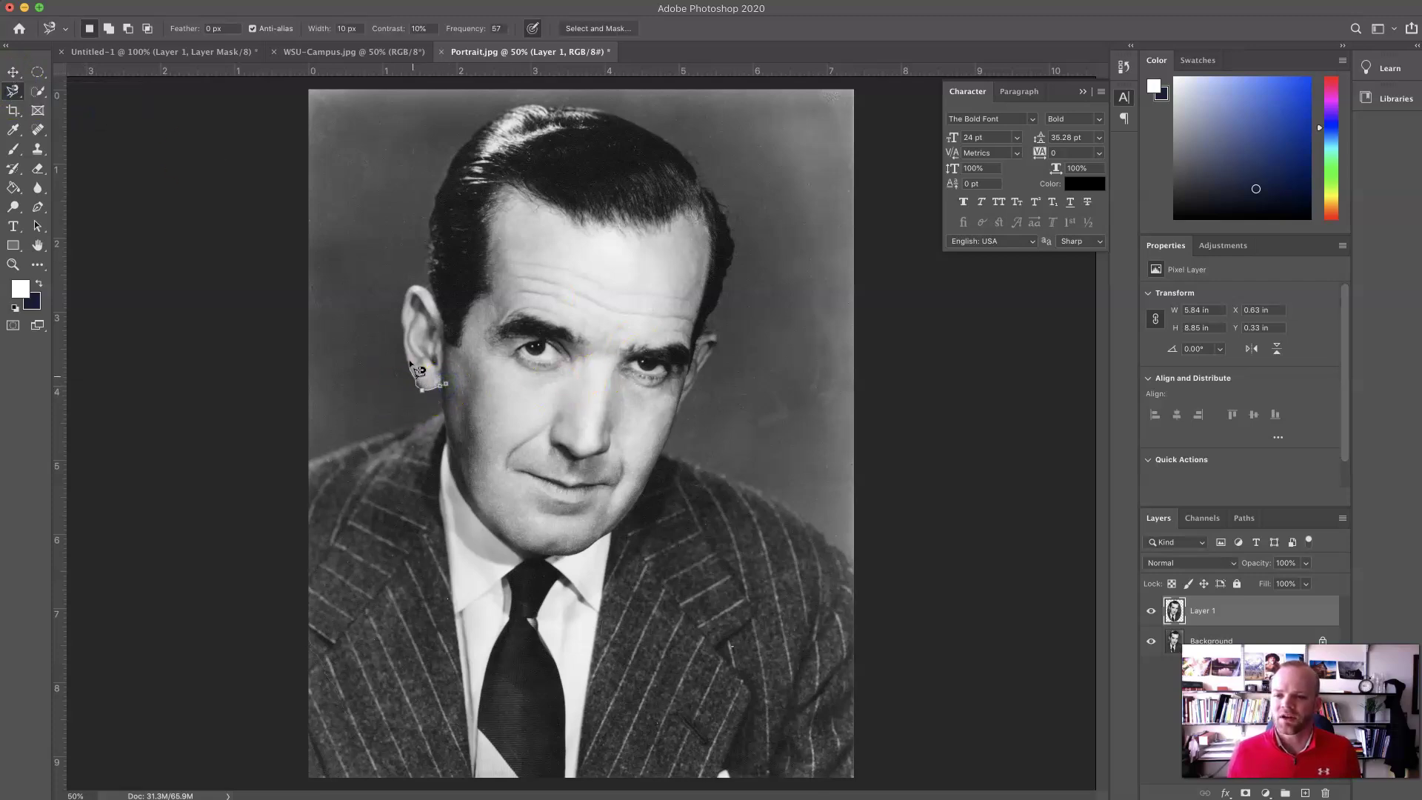
{"action": "mouse_move", "coordinate": [401, 334]}
{"action": "left_mouse_down"}
{"action": "mouse_move", "coordinate": [407, 298]}
{"action": "mouse_move", "coordinate": [422, 282]}
{"action": "mouse_move", "coordinate": [431, 291]}
{"action": "left_mouse_up"}
{"action": "mouse_move", "coordinate": [427, 242]}
{"action": "left_mouse_down"}
{"action": "mouse_move", "coordinate": [444, 168]}
{"action": "mouse_move", "coordinate": [483, 125]}
{"action": "mouse_move", "coordinate": [563, 107]}
{"action": "mouse_move", "coordinate": [663, 142]}
{"action": "left_mouse_up"}
{"action": "key", "text": "Escape"}
Magic-Wand the area outside the oval, delete it, then delete Layer 1
{"action": "left_click_drag", "start_coordinate": [38, 90], "coordinate": [64, 90]}
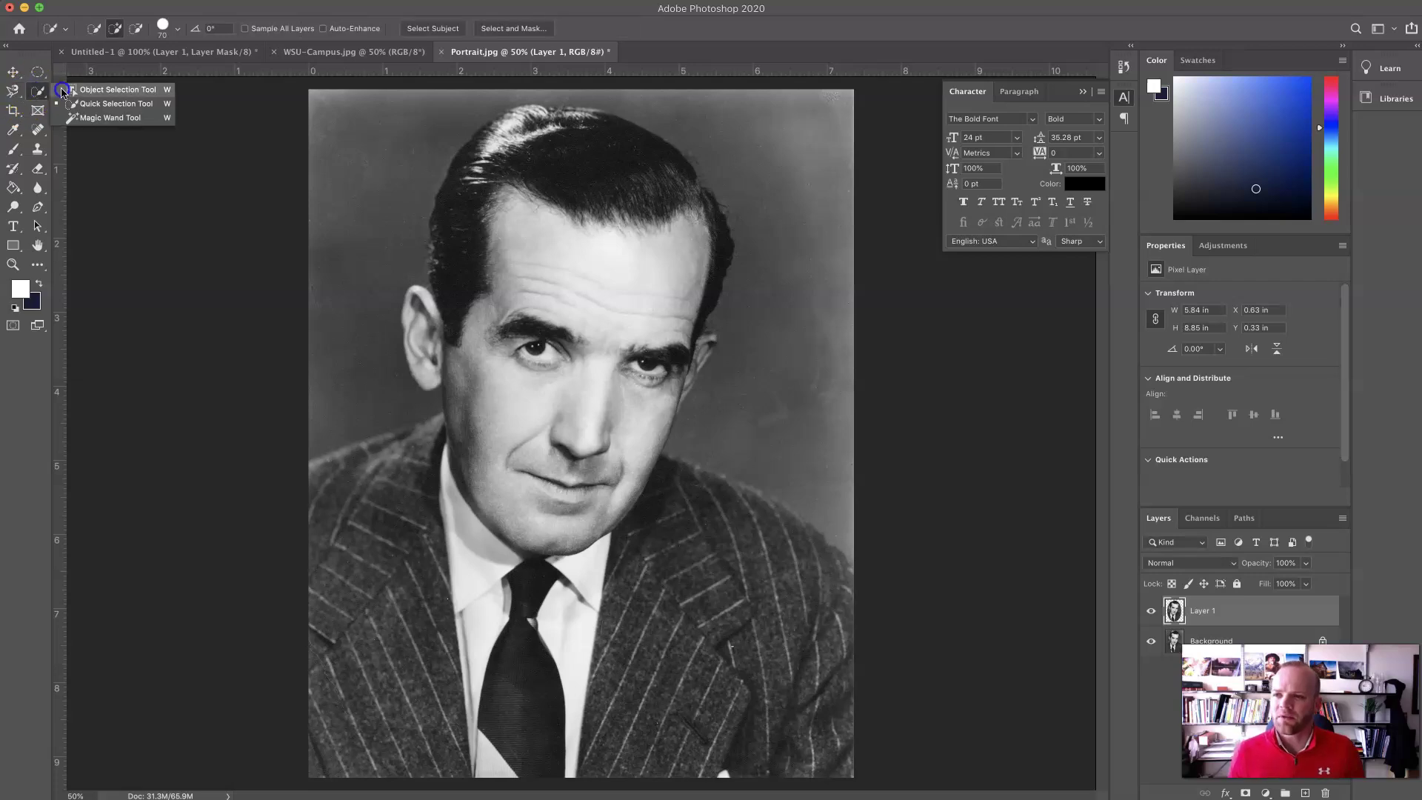
{"action": "left_click", "coordinate": [98, 119]}
{"action": "left_click", "coordinate": [384, 158]}
{"action": "key", "text": "Delete"}
{"action": "key", "text": "ctrl+d"}
{"action": "left_click", "coordinate": [382, 226]}
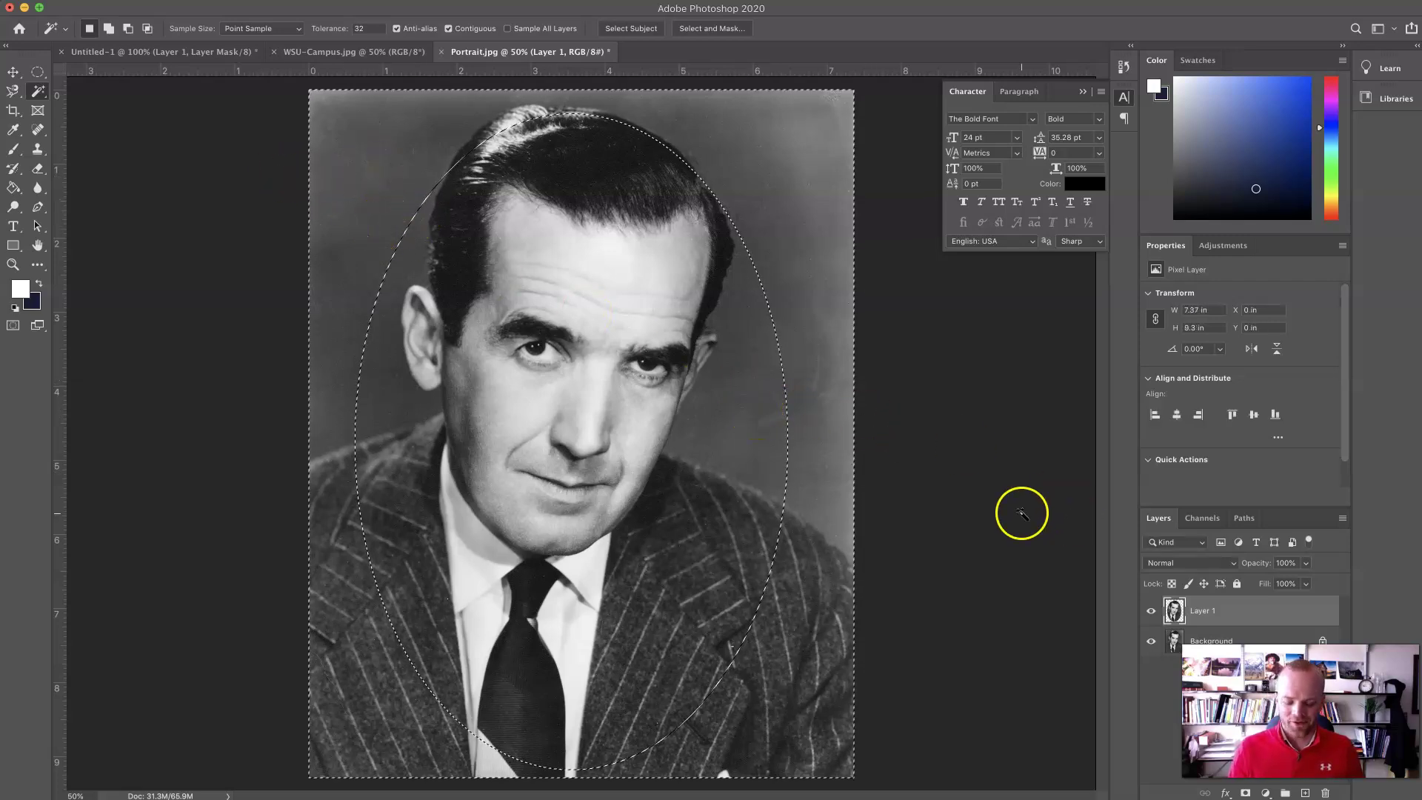
{"action": "key", "text": "Delete"}
{"action": "key", "text": "ctrl+d"}
{"action": "key", "text": "Delete"}
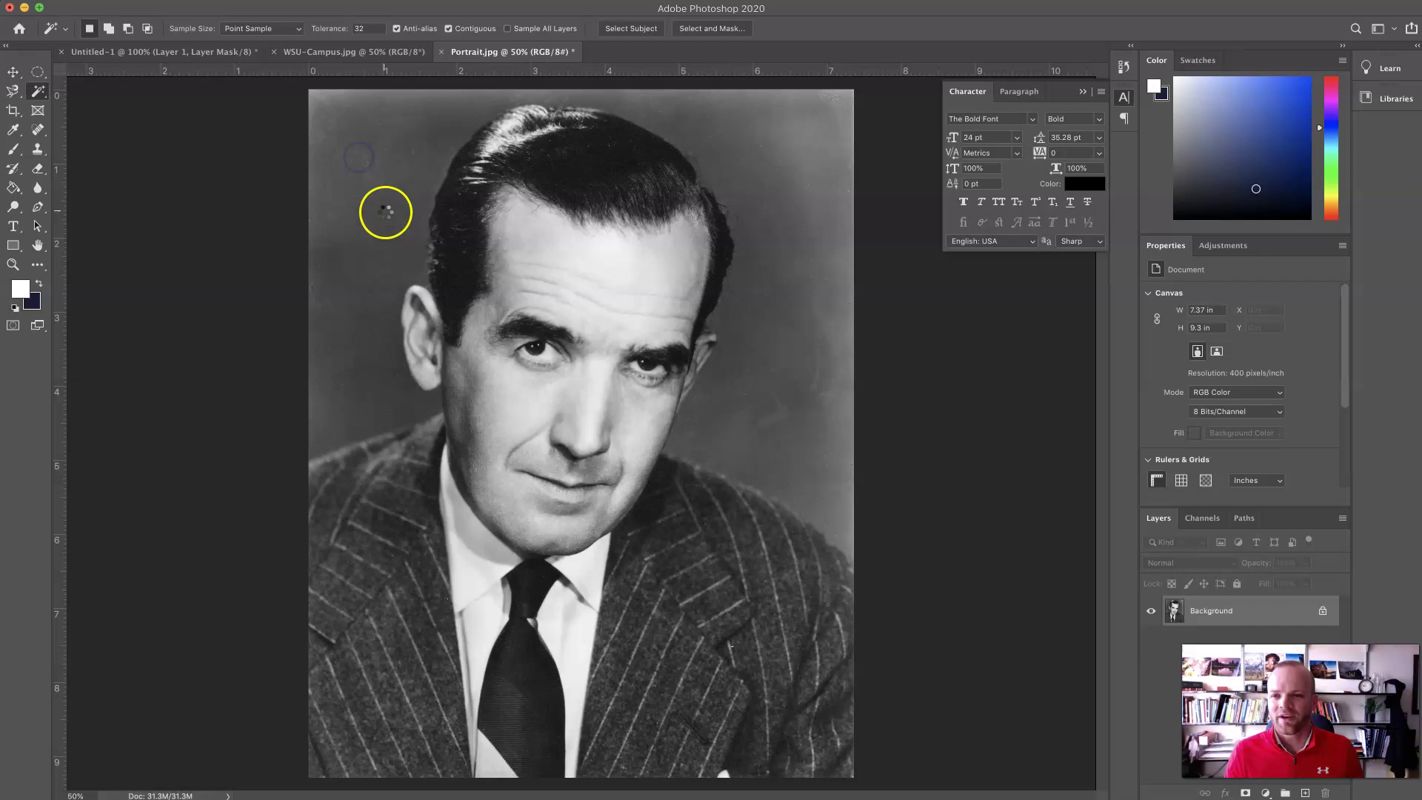
Test the Magic Wand on the grey background, adjust its tolerance, then deselect
{"action": "left_click", "coordinate": [383, 187]}
{"action": "left_click", "coordinate": [835, 397]}
{"action": "left_click", "coordinate": [756, 317]}
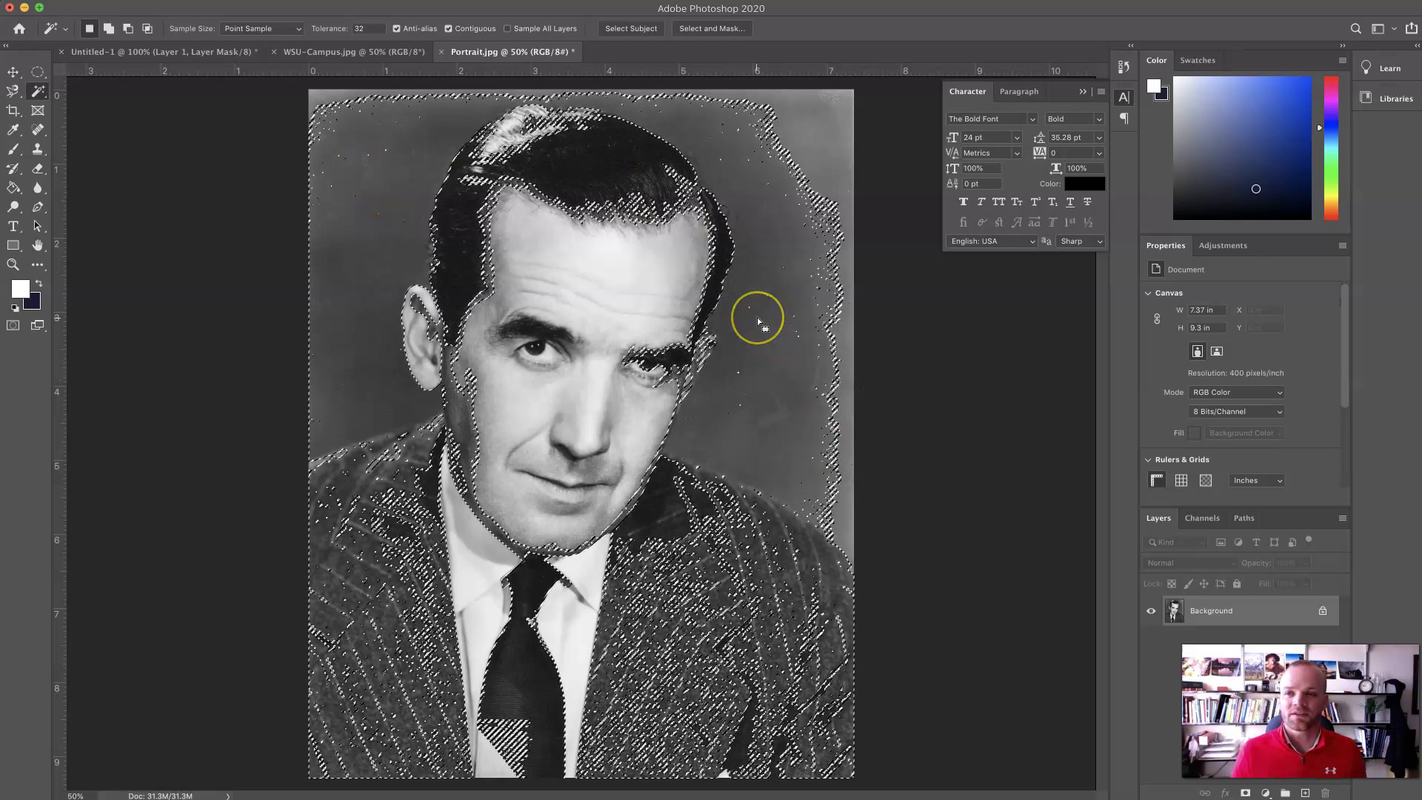
{"action": "left_click", "coordinate": [363, 27]}
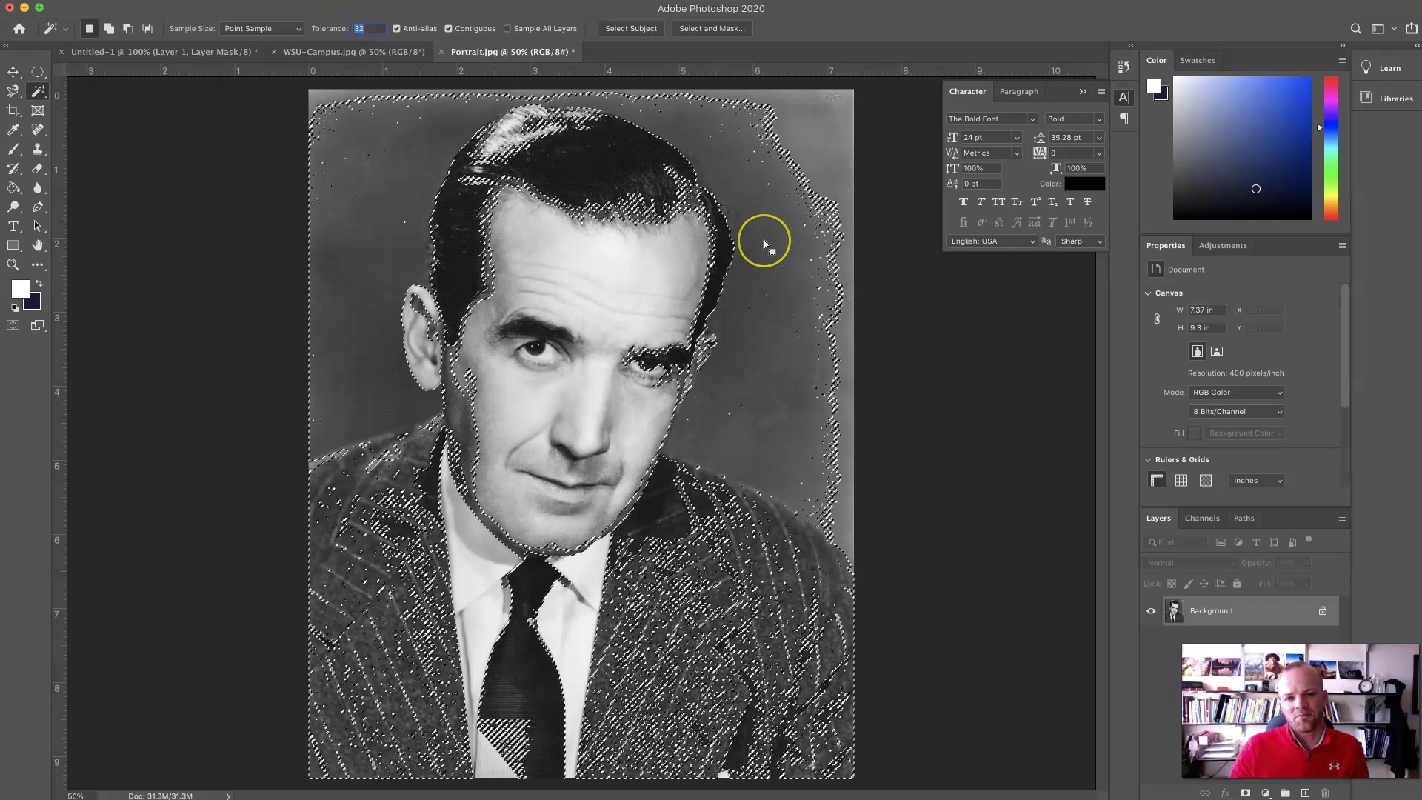
{"action": "key", "text": "super+d"}
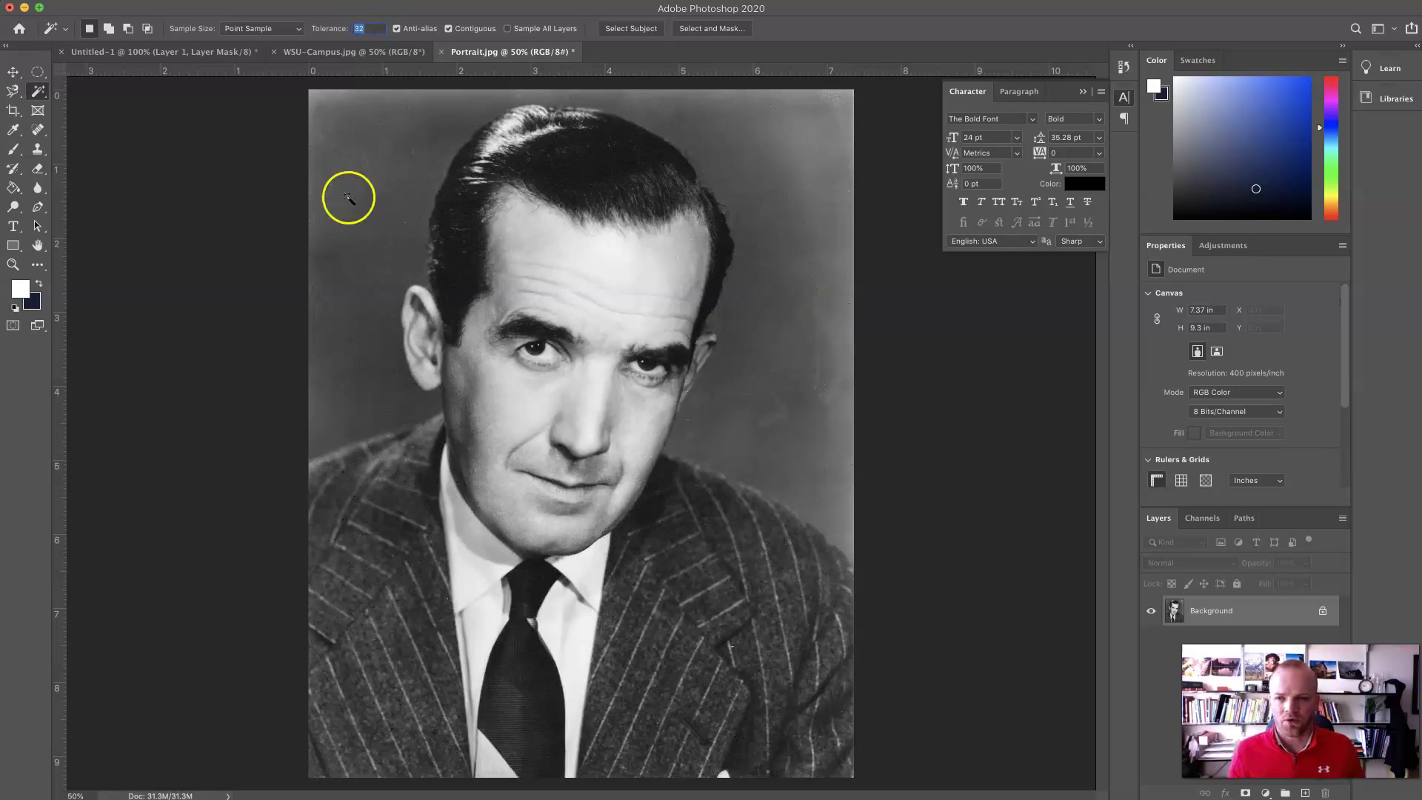
{"action": "left_click", "coordinate": [37, 90]}
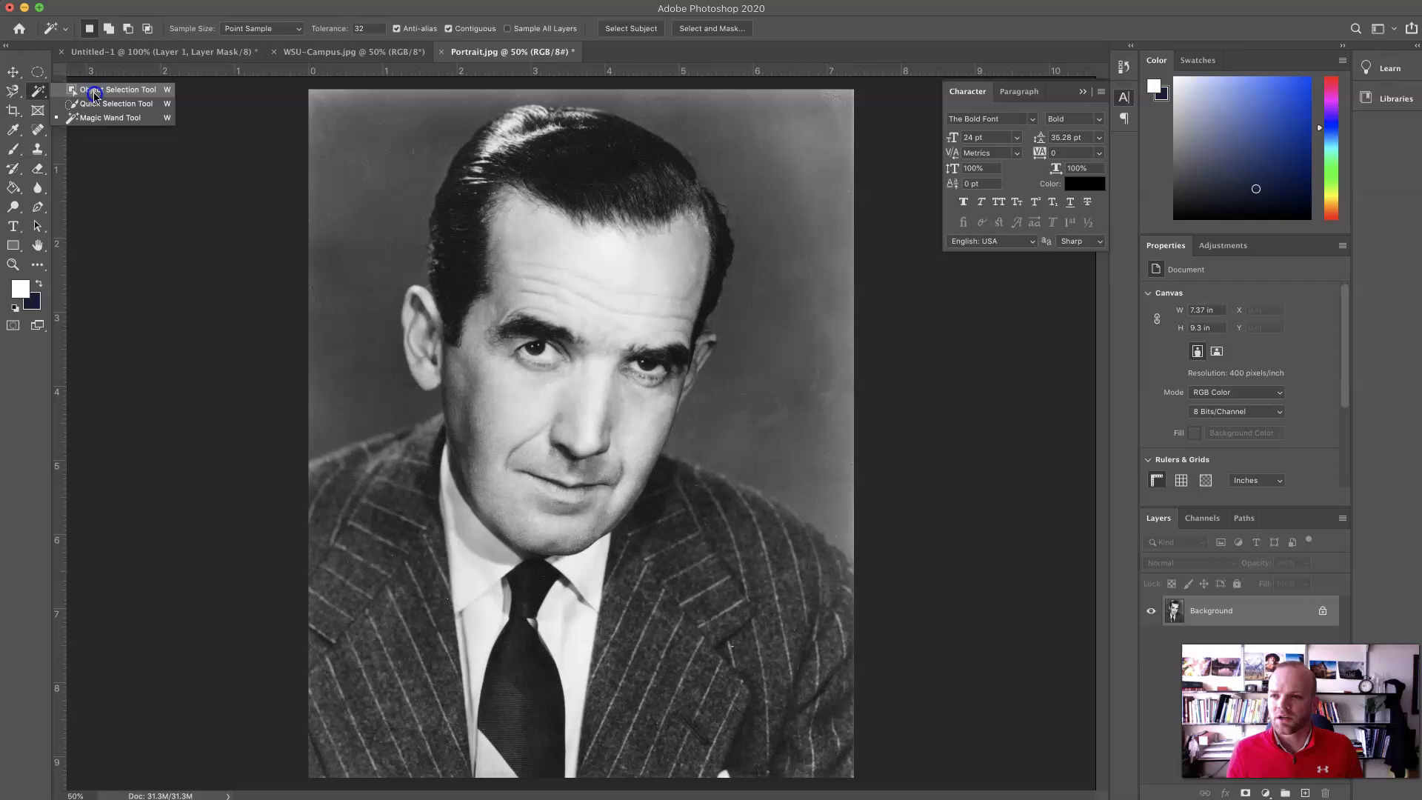
Box the man with the Object Selection tool, then clear that selection
{"action": "left_click", "coordinate": [96, 89]}
{"action": "left_click_drag", "start_coordinate": [308, 89], "coordinate": [857, 783]}
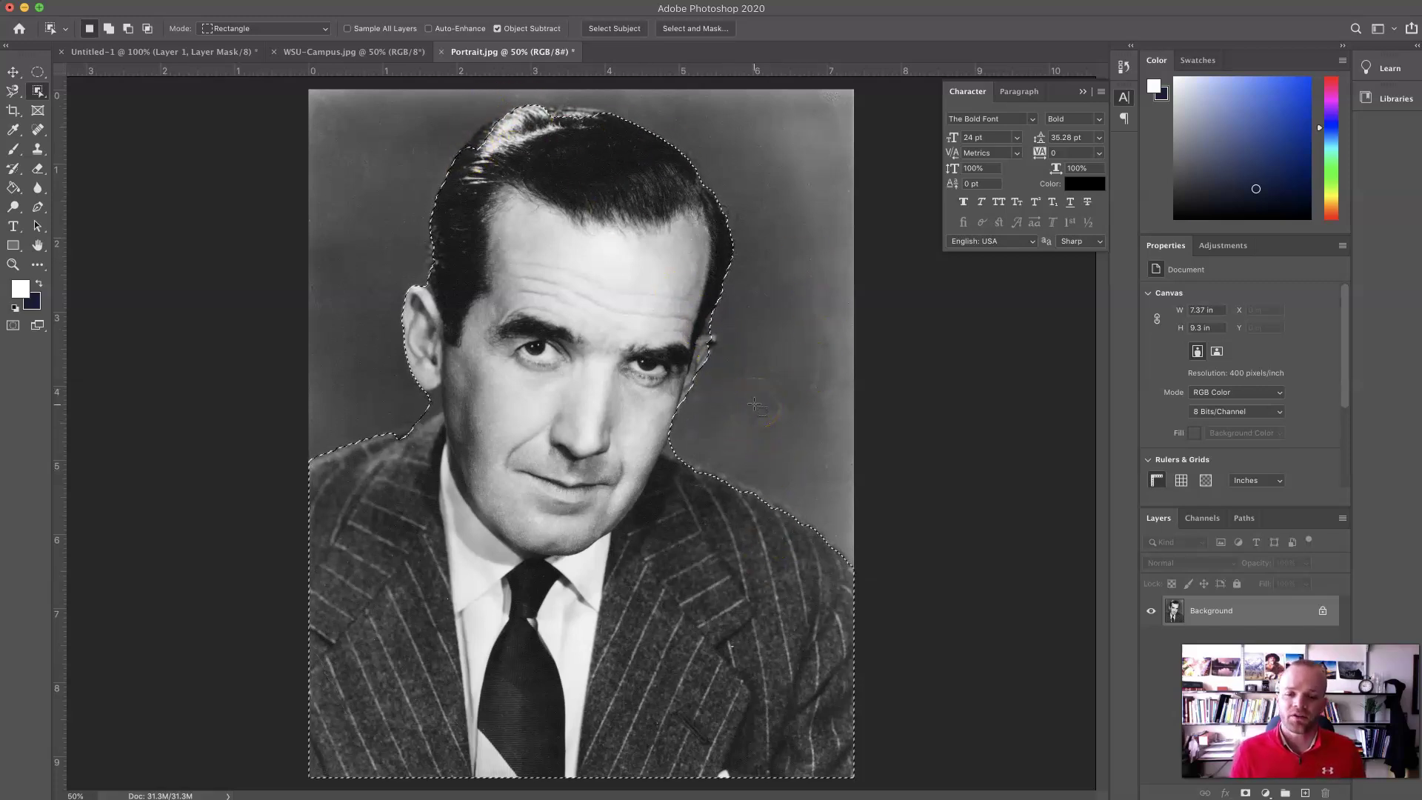
{"action": "left_click", "coordinate": [722, 397]}
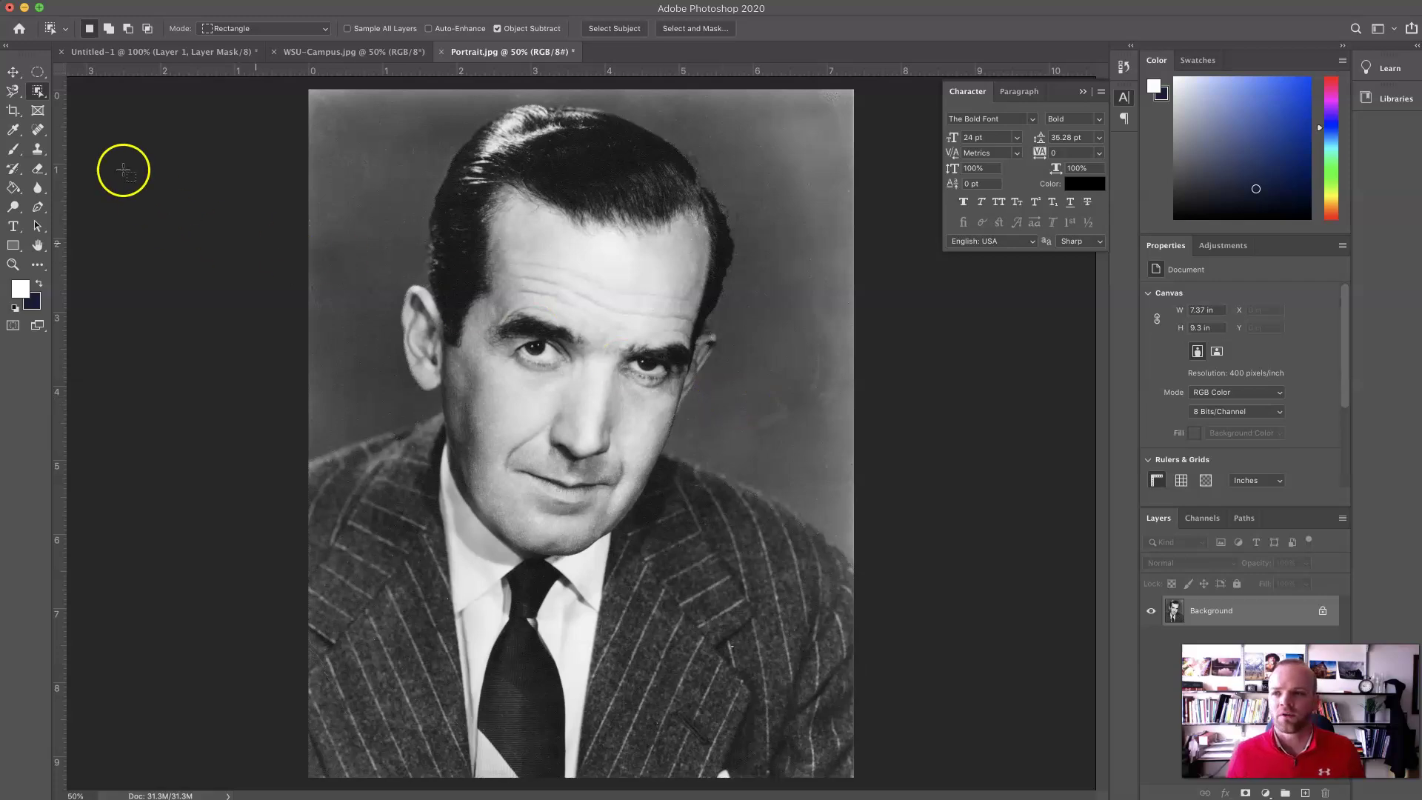
{"action": "left_click_drag", "start_coordinate": [38, 91], "coordinate": [113, 108]}
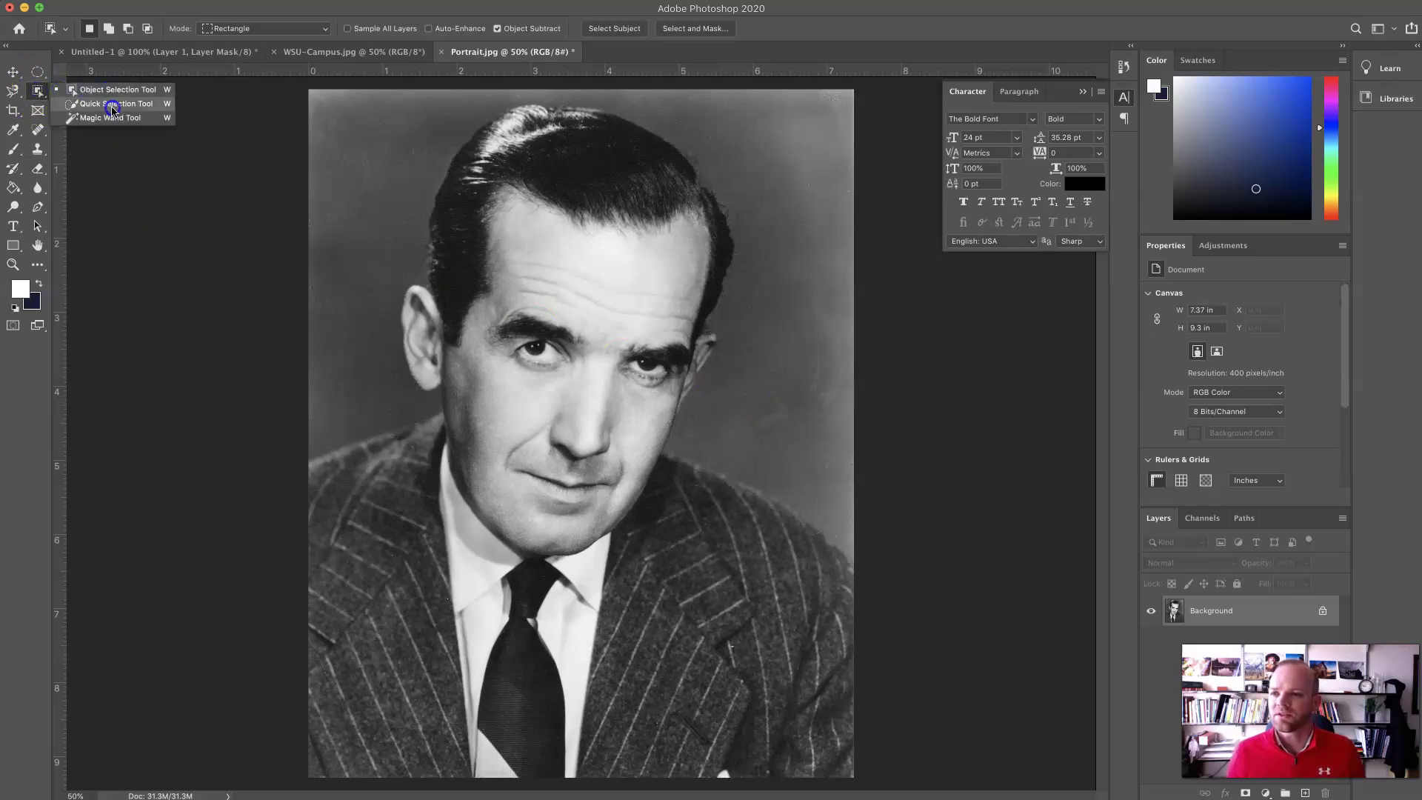
Paint a Quick Selection over the man from hair to suit with an enlarged brush
{"action": "left_click", "coordinate": [112, 108]}
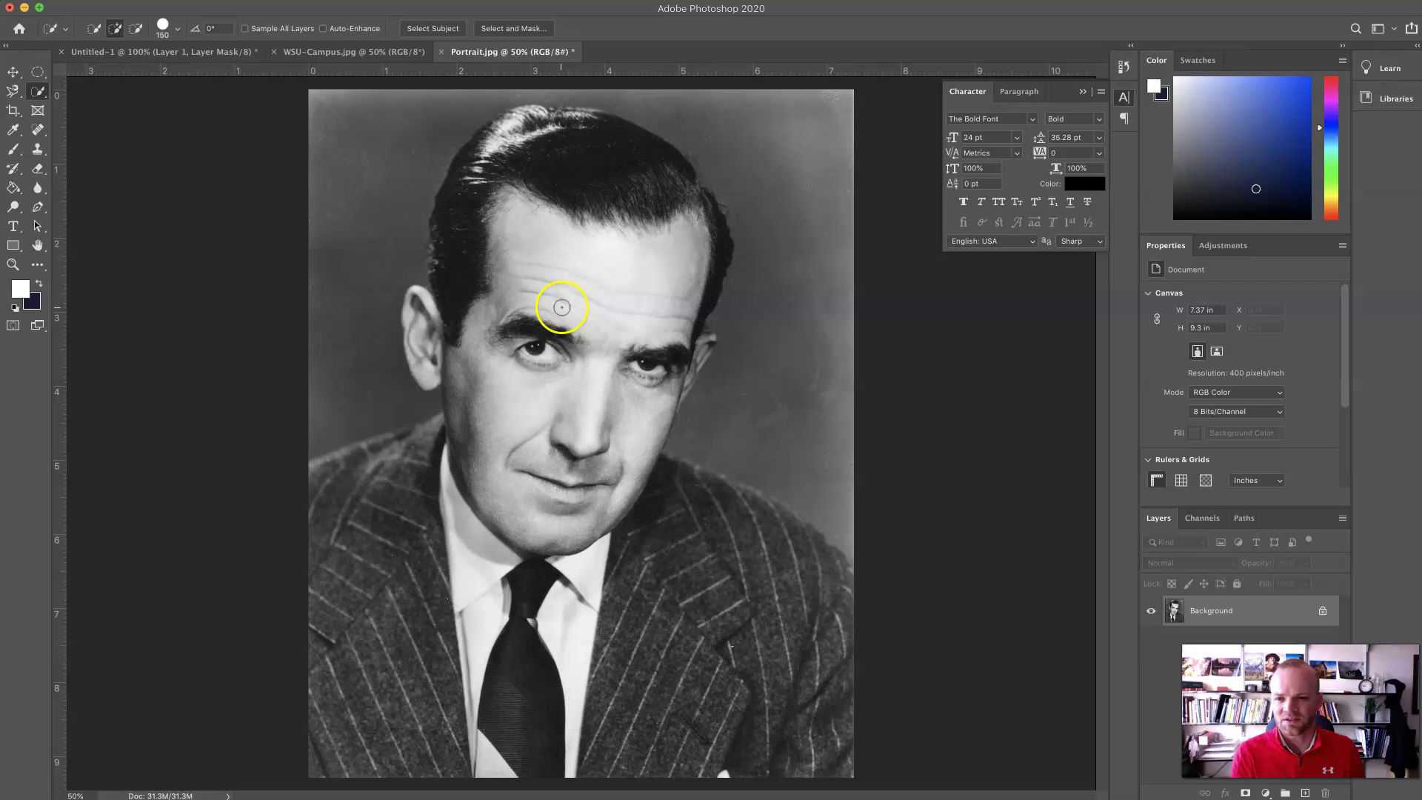
{"action": "key", "text": "bracketright"}
{"action": "key", "text": "bracketright"}
{"action": "key", "text": "bracketright"}
{"action": "key", "text": "bracketright"}
{"action": "key", "text": "bracketright"}
{"action": "key", "text": "bracketright"}
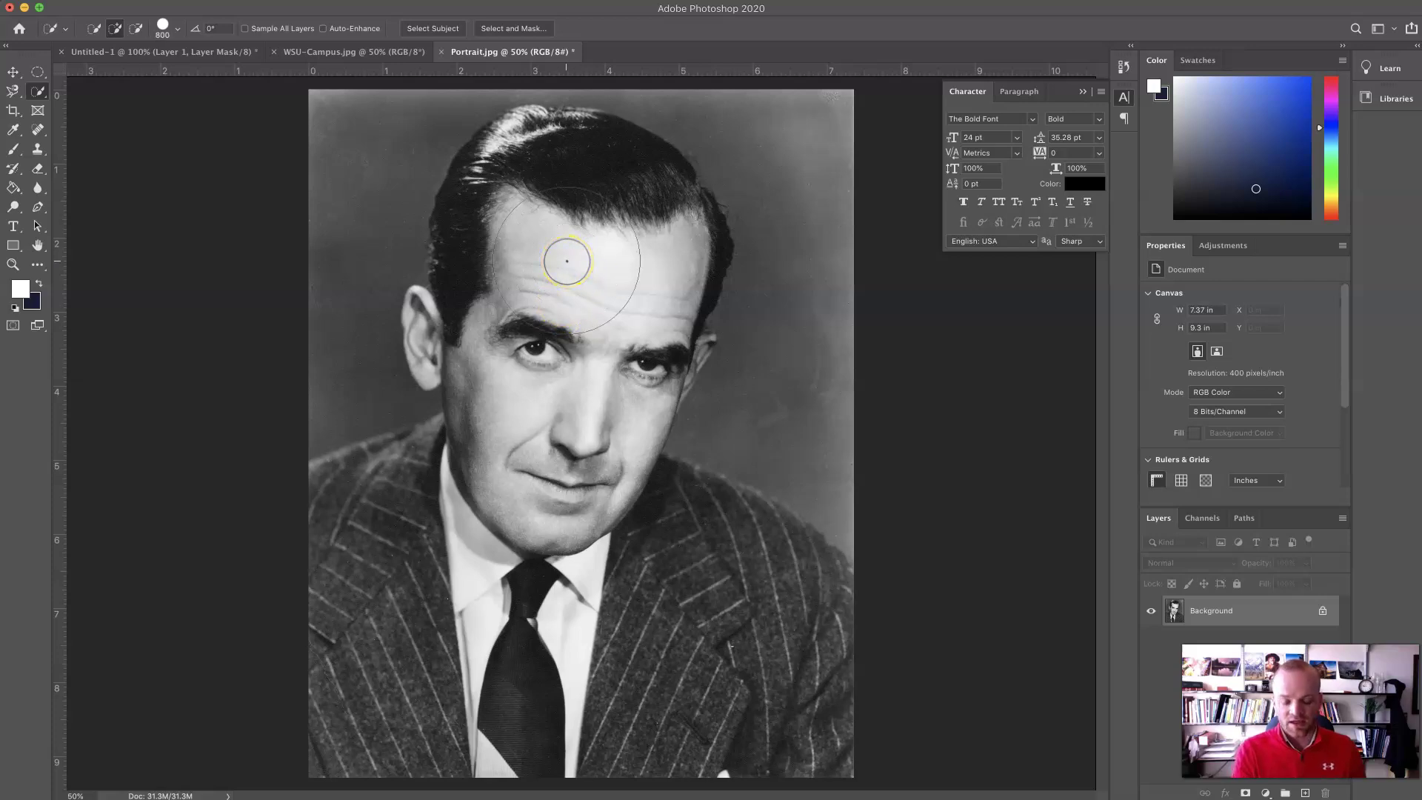
{"action": "key", "text": "bracketright"}
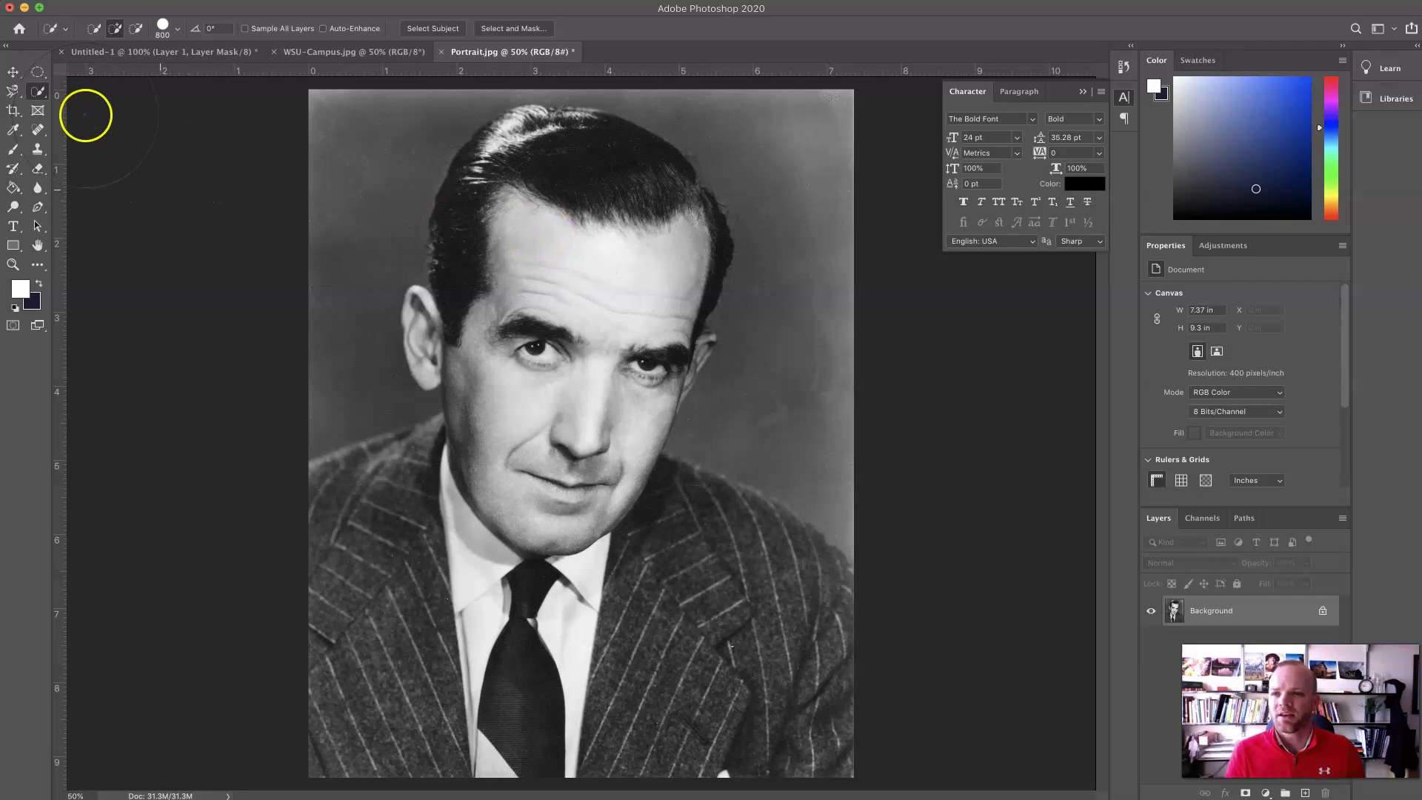
{"action": "left_click", "coordinate": [115, 30]}
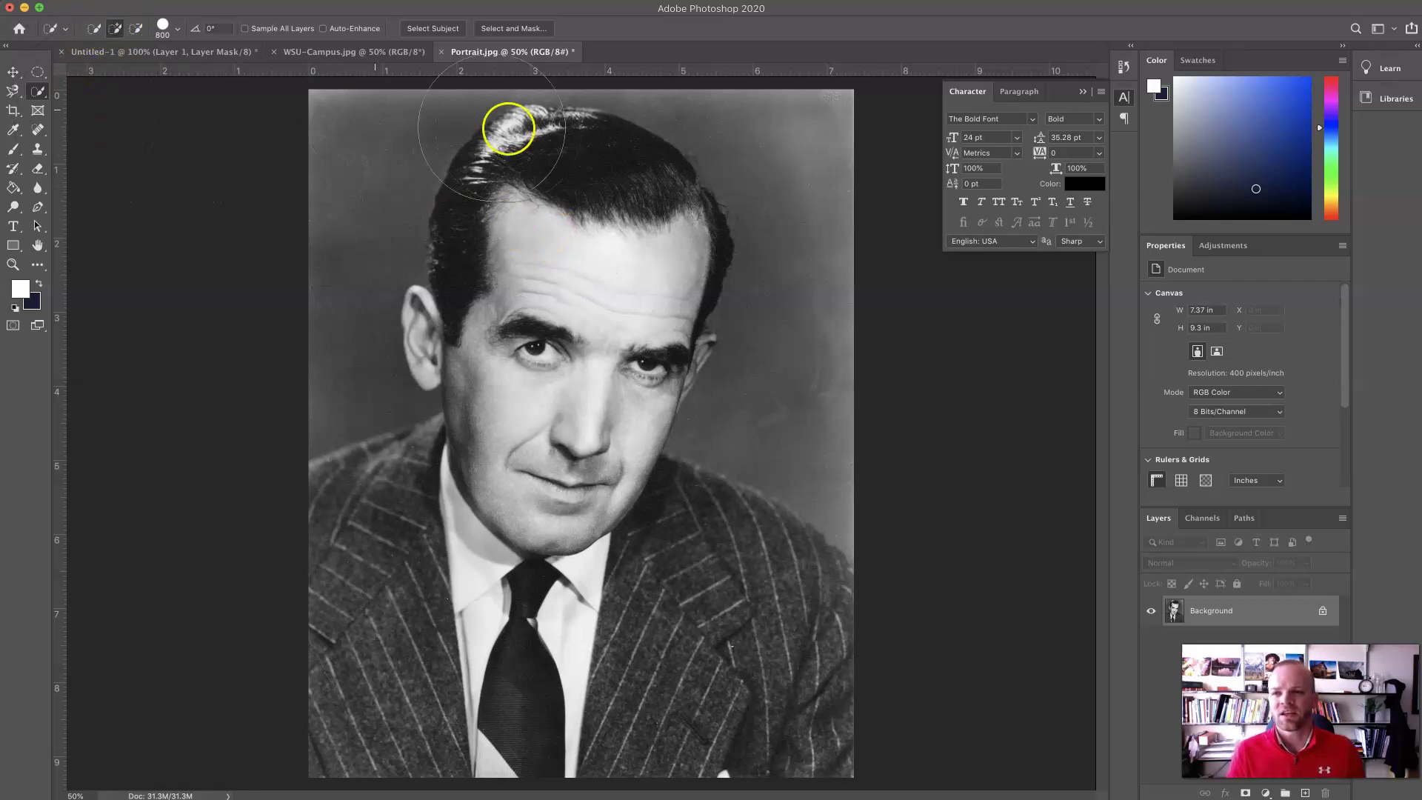
{"action": "mouse_move", "coordinate": [572, 177]}
{"action": "left_mouse_down"}
{"action": "mouse_move", "coordinate": [571, 354]}
{"action": "mouse_move", "coordinate": [543, 509]}
{"action": "mouse_move", "coordinate": [554, 591]}
{"action": "mouse_move", "coordinate": [647, 615]}
{"action": "mouse_move", "coordinate": [726, 667]}
{"action": "mouse_move", "coordinate": [735, 709]}
{"action": "mouse_move", "coordinate": [753, 653]}
{"action": "mouse_move", "coordinate": [755, 619]}
{"action": "mouse_move", "coordinate": [732, 593]}
{"action": "mouse_move", "coordinate": [470, 602]}
{"action": "mouse_move", "coordinate": [365, 556]}
{"action": "mouse_move", "coordinate": [363, 631]}
{"action": "mouse_move", "coordinate": [388, 659]}
{"action": "mouse_move", "coordinate": [440, 672]}
{"action": "left_mouse_up"}
{"action": "key", "text": "bracketleft"}
{"action": "key", "text": "bracketleft"}
{"action": "key", "text": "bracketleft"}
{"action": "key", "text": "bracketleft"}
{"action": "key", "text": "bracketleft"}
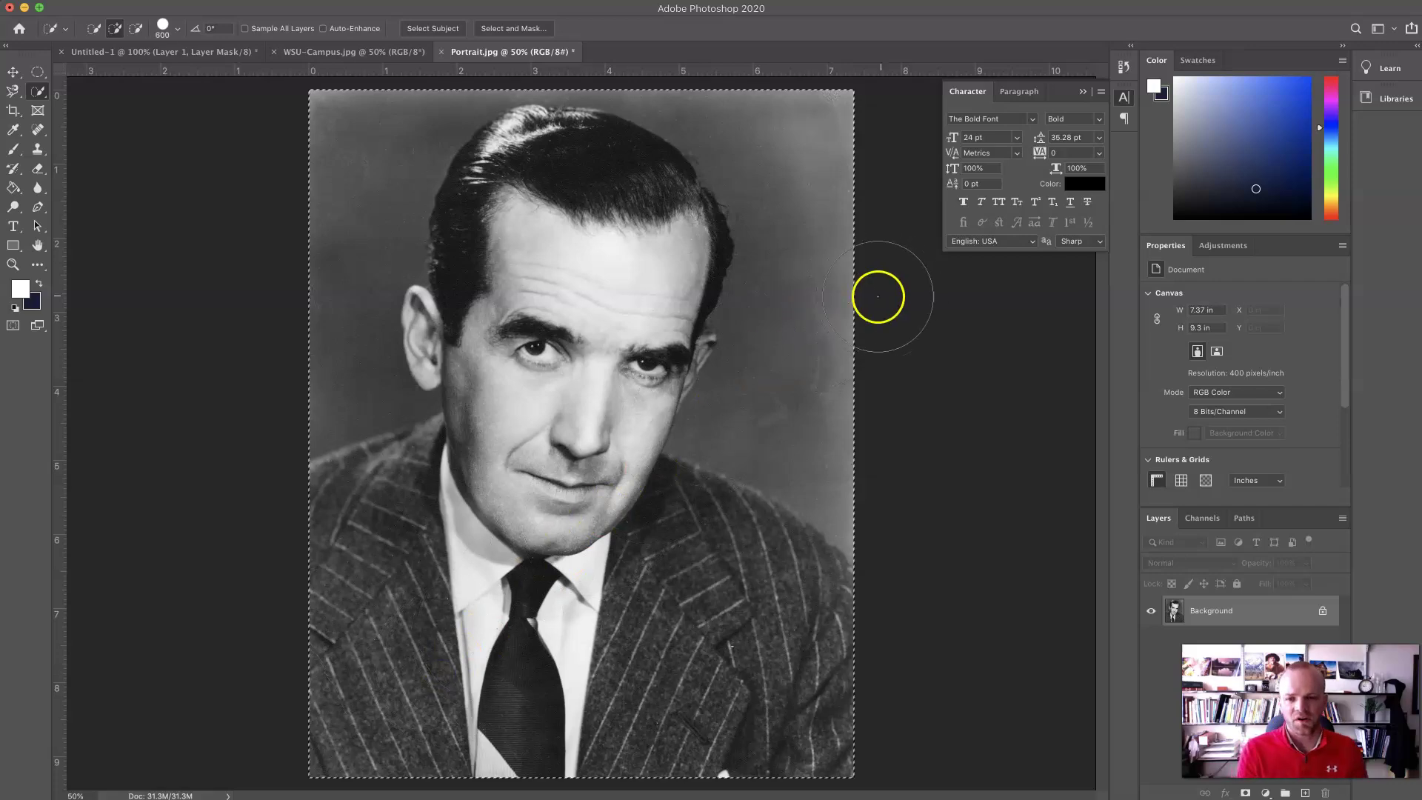
{"action": "key", "text": "bracketleft"}
{"action": "key", "text": "bracketleft"}
{"action": "key", "text": "bracketleft"}
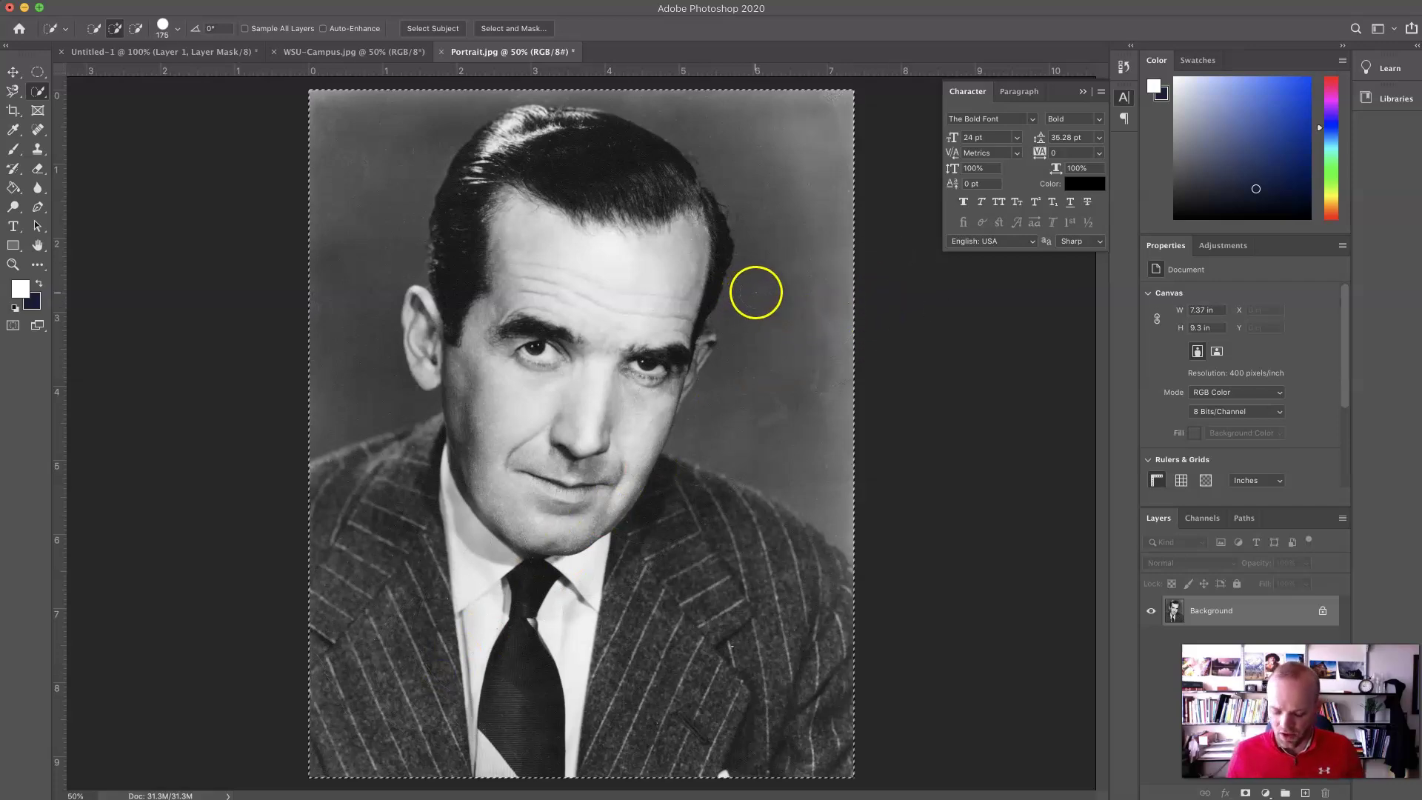
Subtract background around the head, add the ear and hair edge, then enter Select and Mask
{"action": "left_click", "coordinate": [792, 372], "text": "alt"}
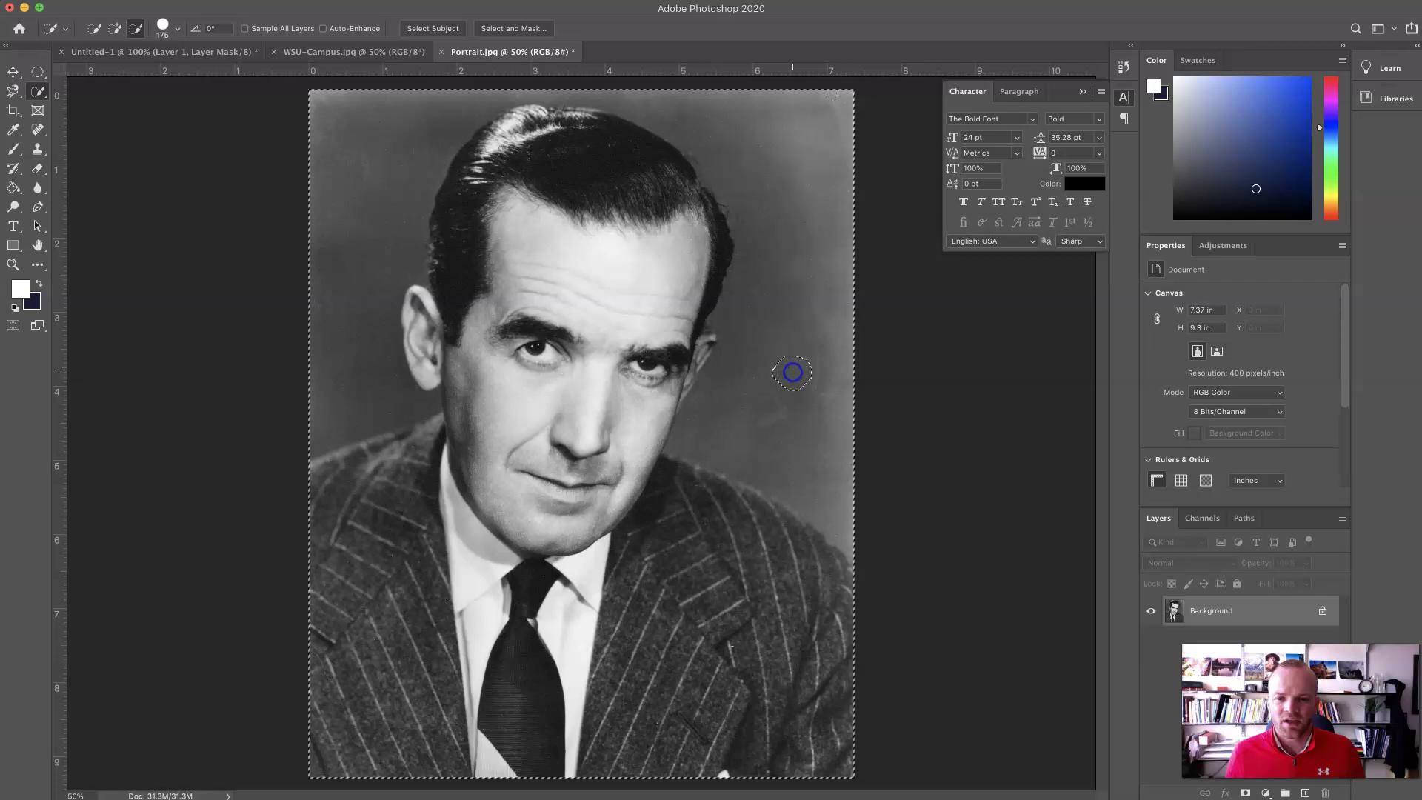
{"action": "mouse_move", "coordinate": [793, 349]}
{"action": "left_mouse_down"}
{"action": "mouse_move", "coordinate": [790, 143]}
{"action": "mouse_move", "coordinate": [743, 407]}
{"action": "mouse_move", "coordinate": [802, 446]}
{"action": "left_mouse_up"}
{"action": "mouse_move", "coordinate": [707, 339]}
{"action": "left_mouse_down"}
{"action": "mouse_move", "coordinate": [670, 362]}
{"action": "mouse_move", "coordinate": [673, 385]}
{"action": "left_mouse_up"}
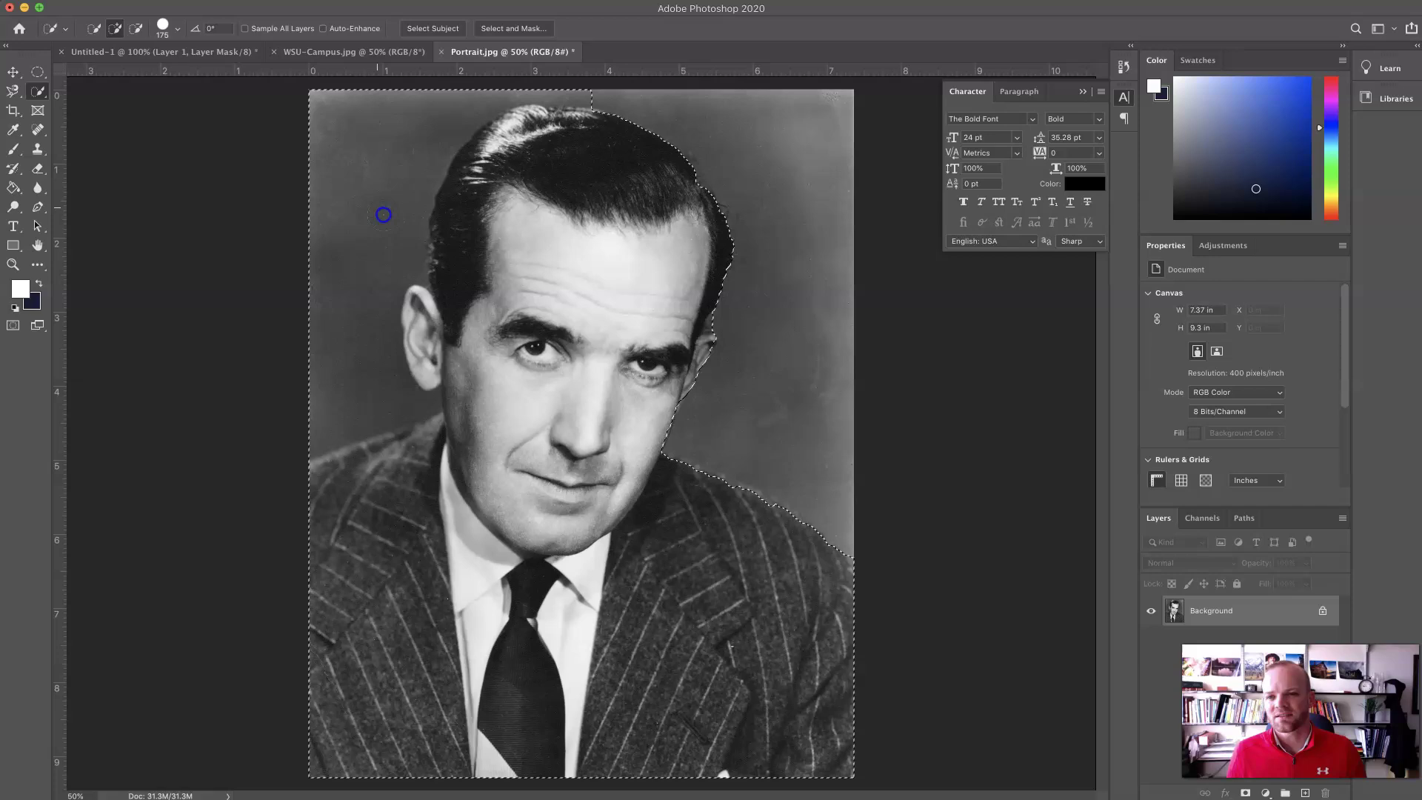
{"action": "left_click", "coordinate": [374, 139]}
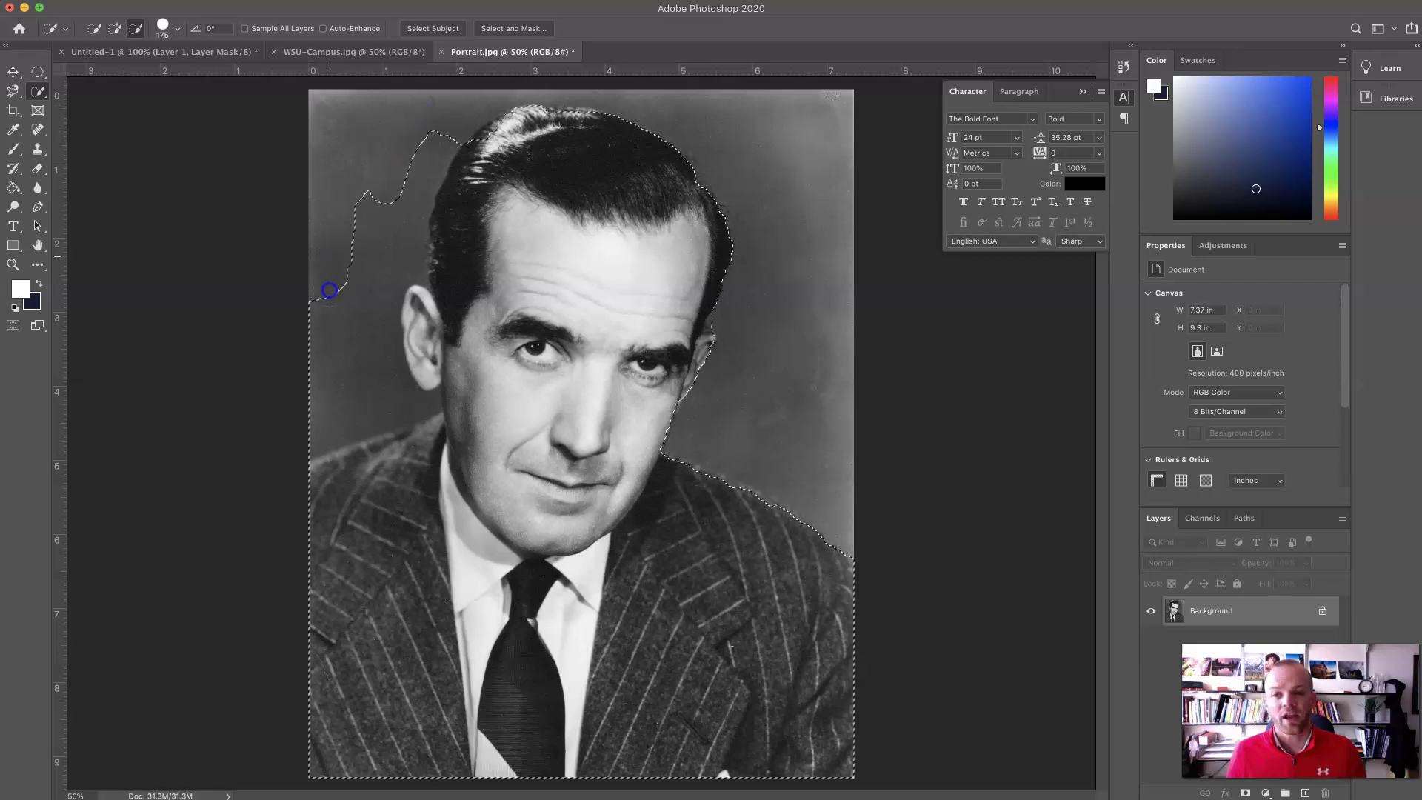
{"action": "mouse_move", "coordinate": [324, 327]}
{"action": "left_mouse_down"}
{"action": "mouse_move", "coordinate": [330, 363]}
{"action": "mouse_move", "coordinate": [400, 215]}
{"action": "left_mouse_up"}
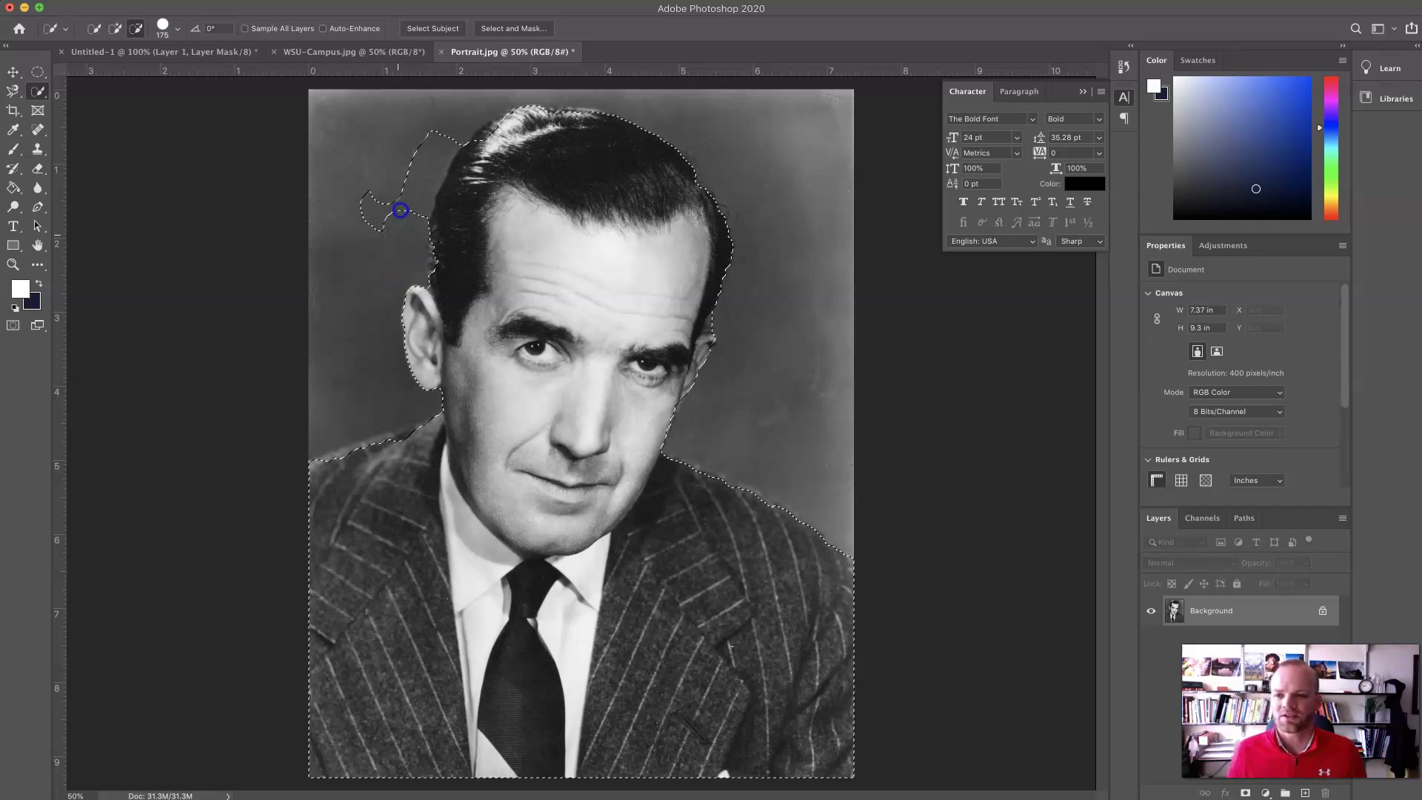
{"action": "left_click", "coordinate": [372, 221]}
{"action": "left_click", "coordinate": [482, 142]}
{"action": "left_click_drag", "start_coordinate": [504, 128], "coordinate": [531, 123]}
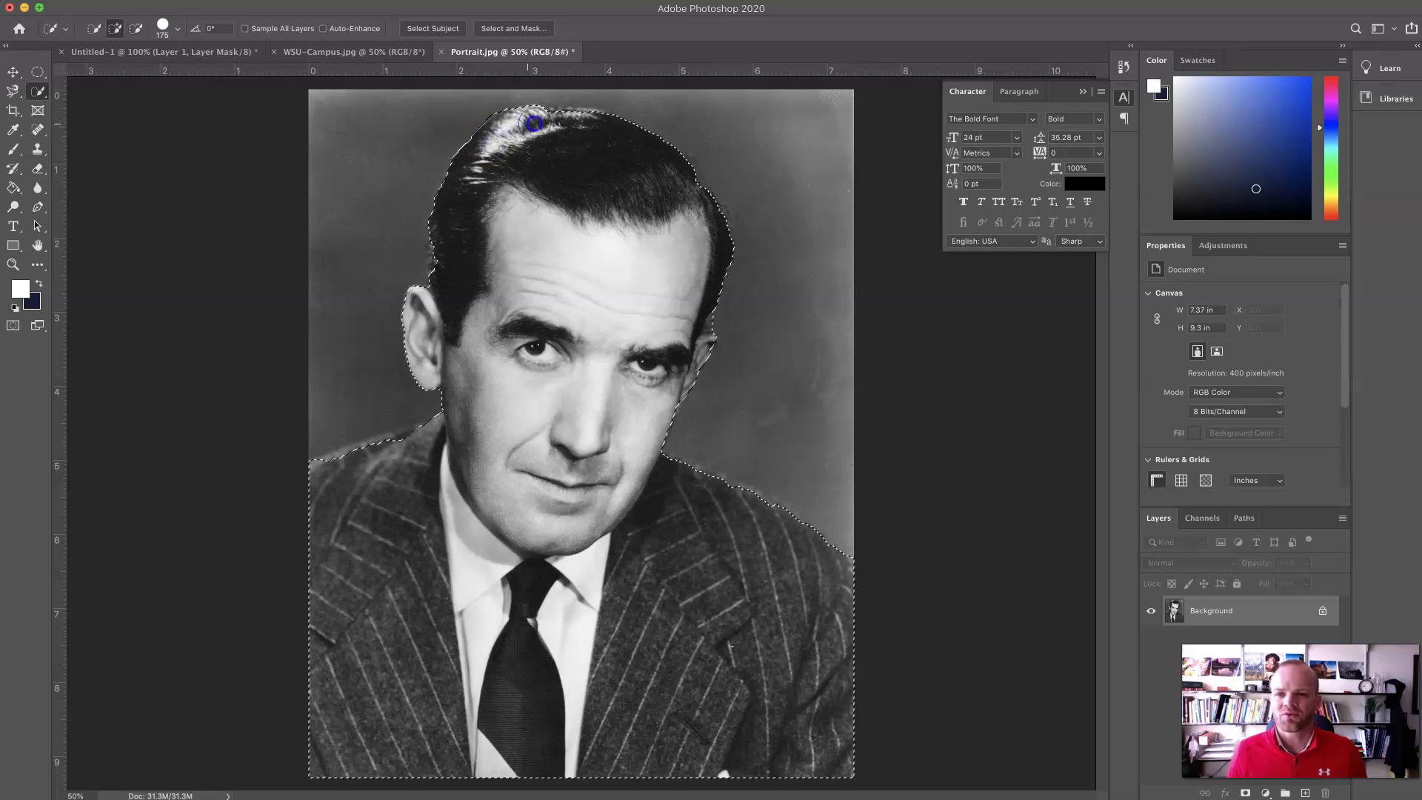
{"action": "left_click", "coordinate": [512, 100], "text": "alt"}
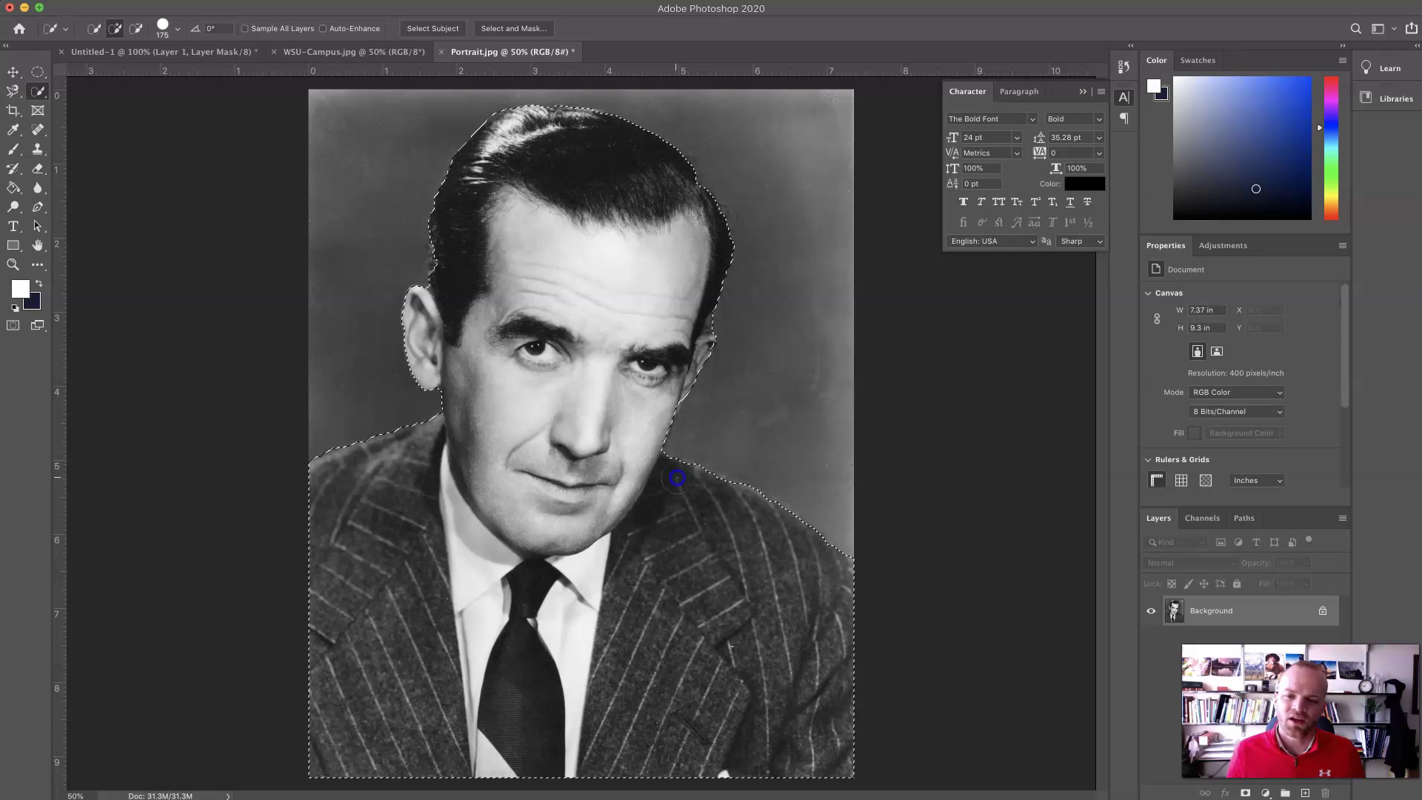
{"action": "mouse_move", "coordinate": [672, 477]}
{"action": "left_mouse_down"}
{"action": "mouse_move", "coordinate": [661, 418]}
{"action": "mouse_move", "coordinate": [685, 342]}
{"action": "mouse_move", "coordinate": [644, 343]}
{"action": "left_mouse_up"}
{"action": "left_click", "coordinate": [512, 30]}
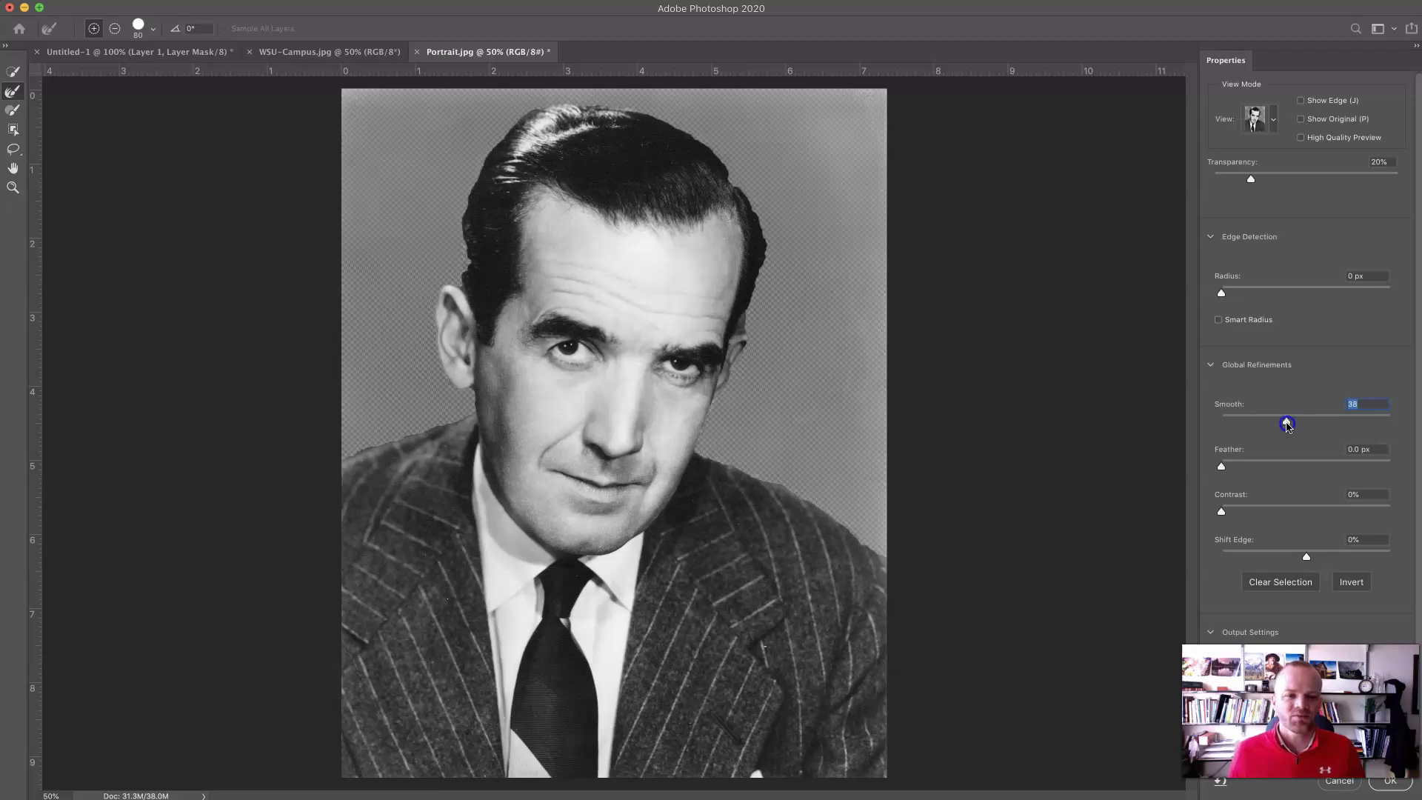
Refine the hair with the Refine Edge Brush, feather to 2.3 px and set Smooth to 36
{"action": "left_click", "coordinate": [1223, 467]}
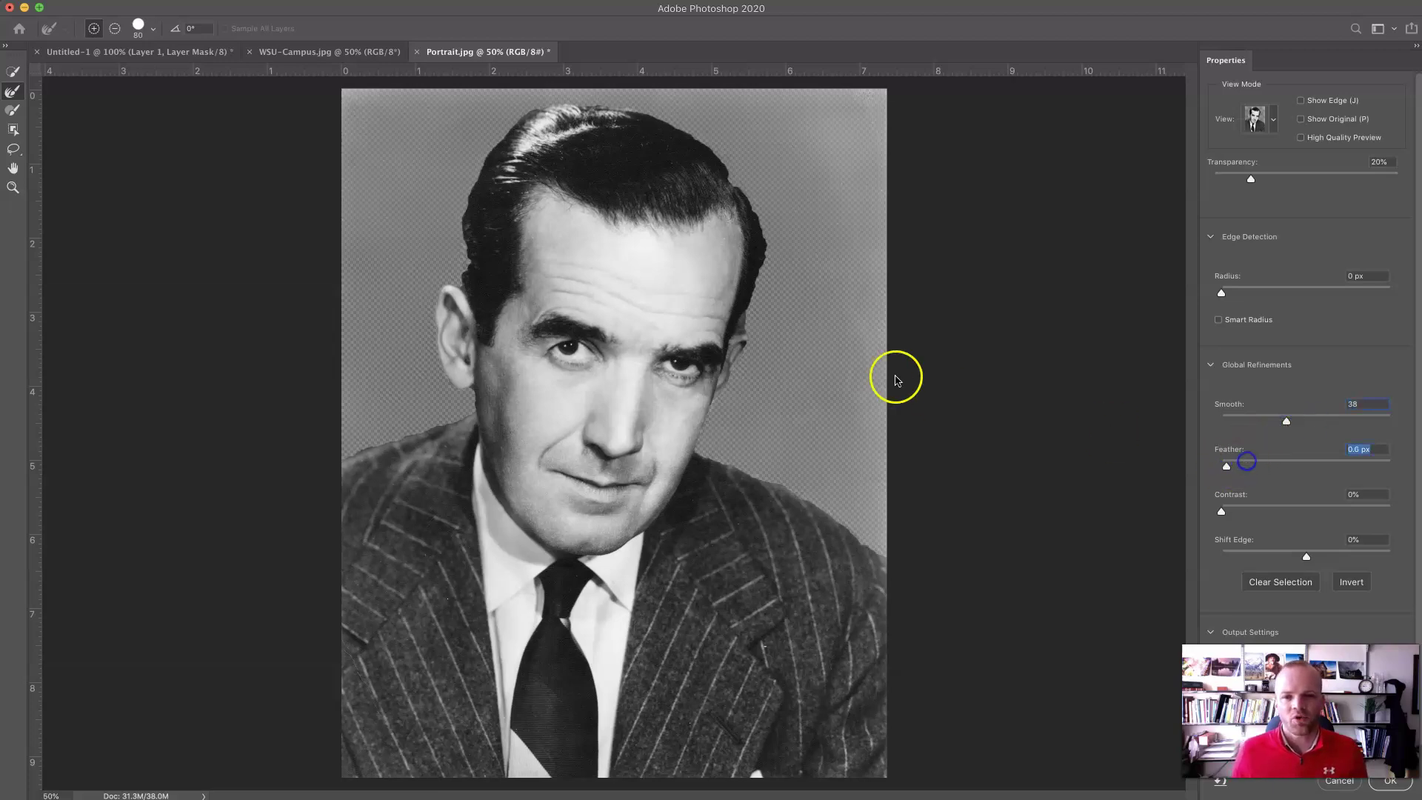
{"action": "left_click", "coordinate": [13, 73]}
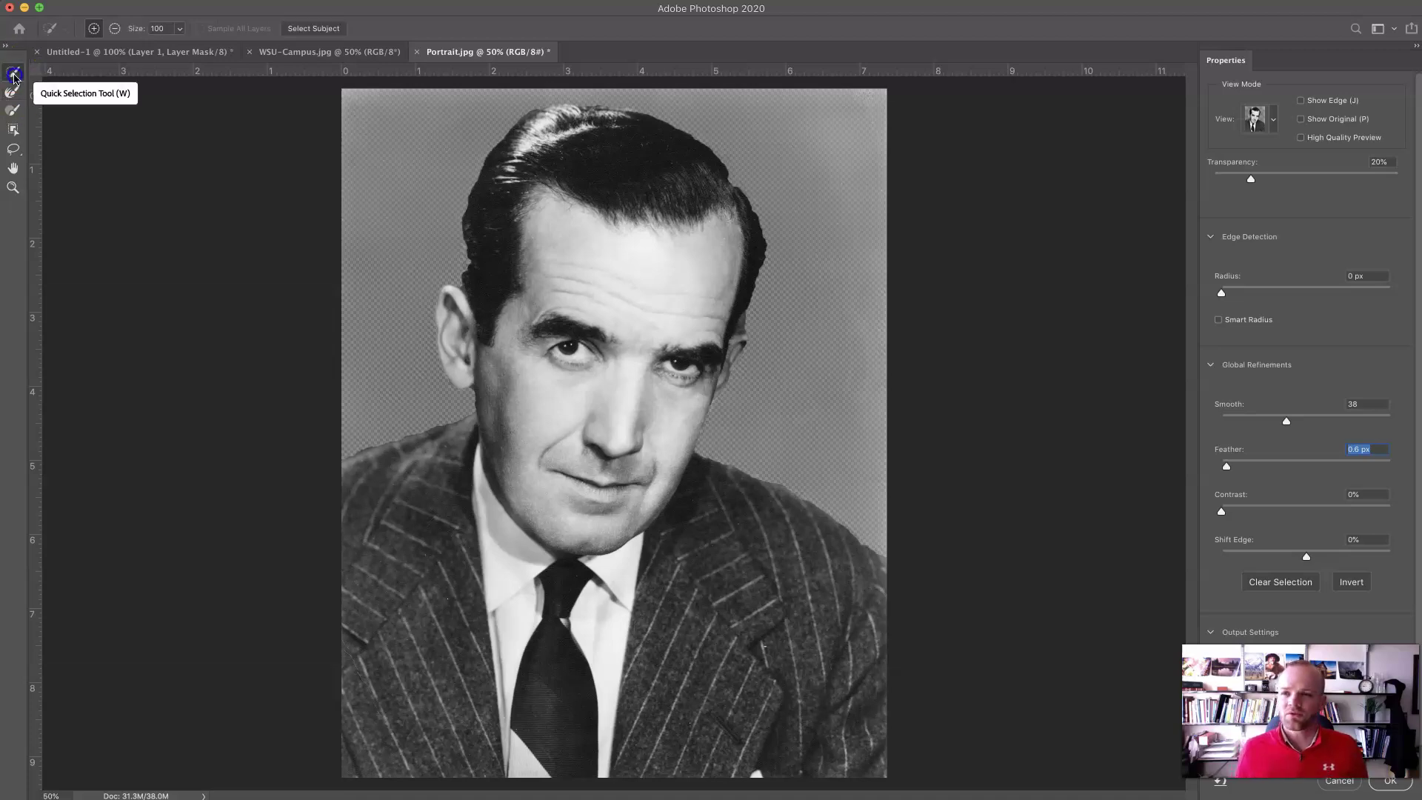
{"action": "left_click", "coordinate": [12, 93]}
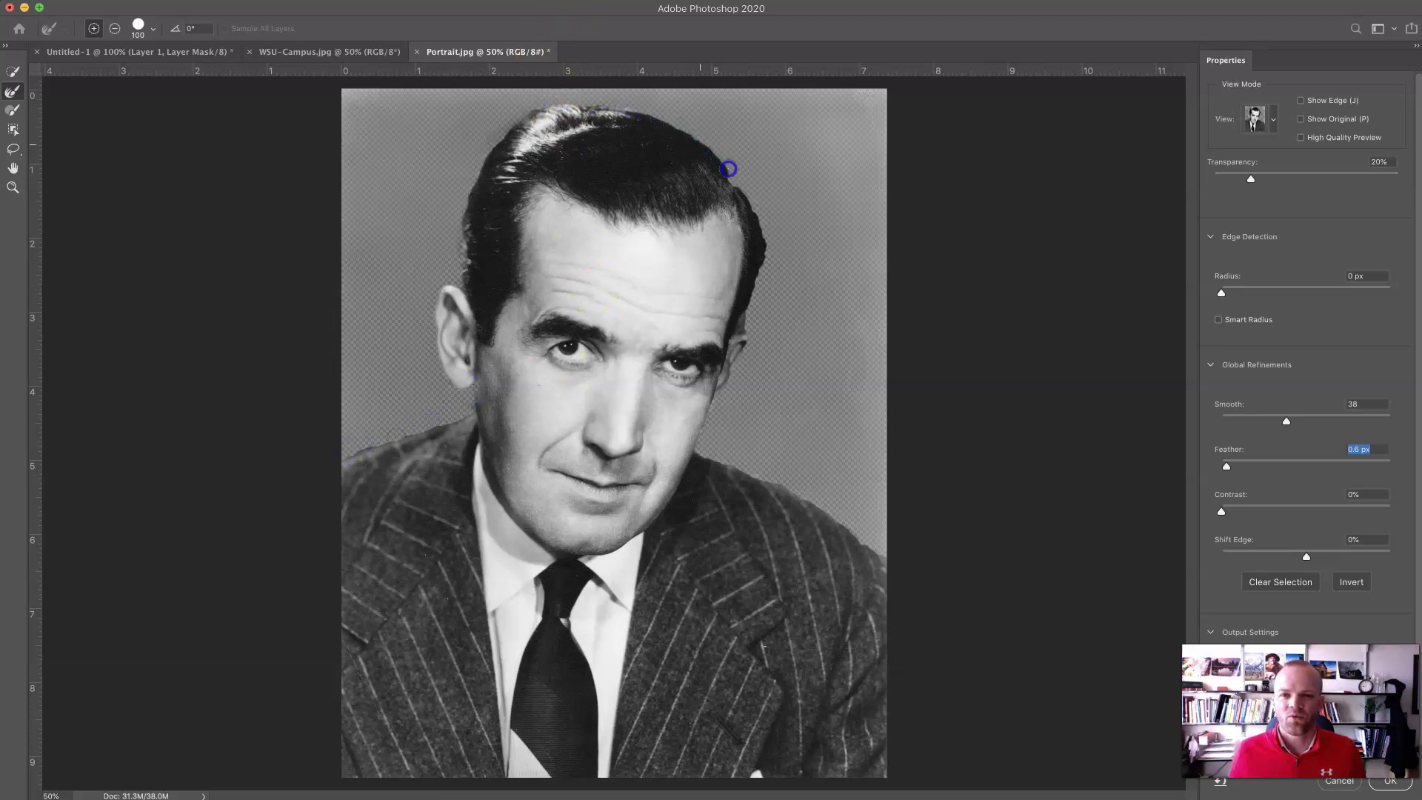
{"action": "mouse_move", "coordinate": [740, 332]}
{"action": "left_mouse_down"}
{"action": "mouse_move", "coordinate": [753, 114]}
{"action": "mouse_move", "coordinate": [747, 181]}
{"action": "mouse_move", "coordinate": [784, 222]}
{"action": "mouse_move", "coordinate": [753, 203]}
{"action": "mouse_move", "coordinate": [753, 176]}
{"action": "mouse_move", "coordinate": [765, 358]}
{"action": "mouse_move", "coordinate": [736, 410]}
{"action": "mouse_move", "coordinate": [736, 342]}
{"action": "left_mouse_up"}
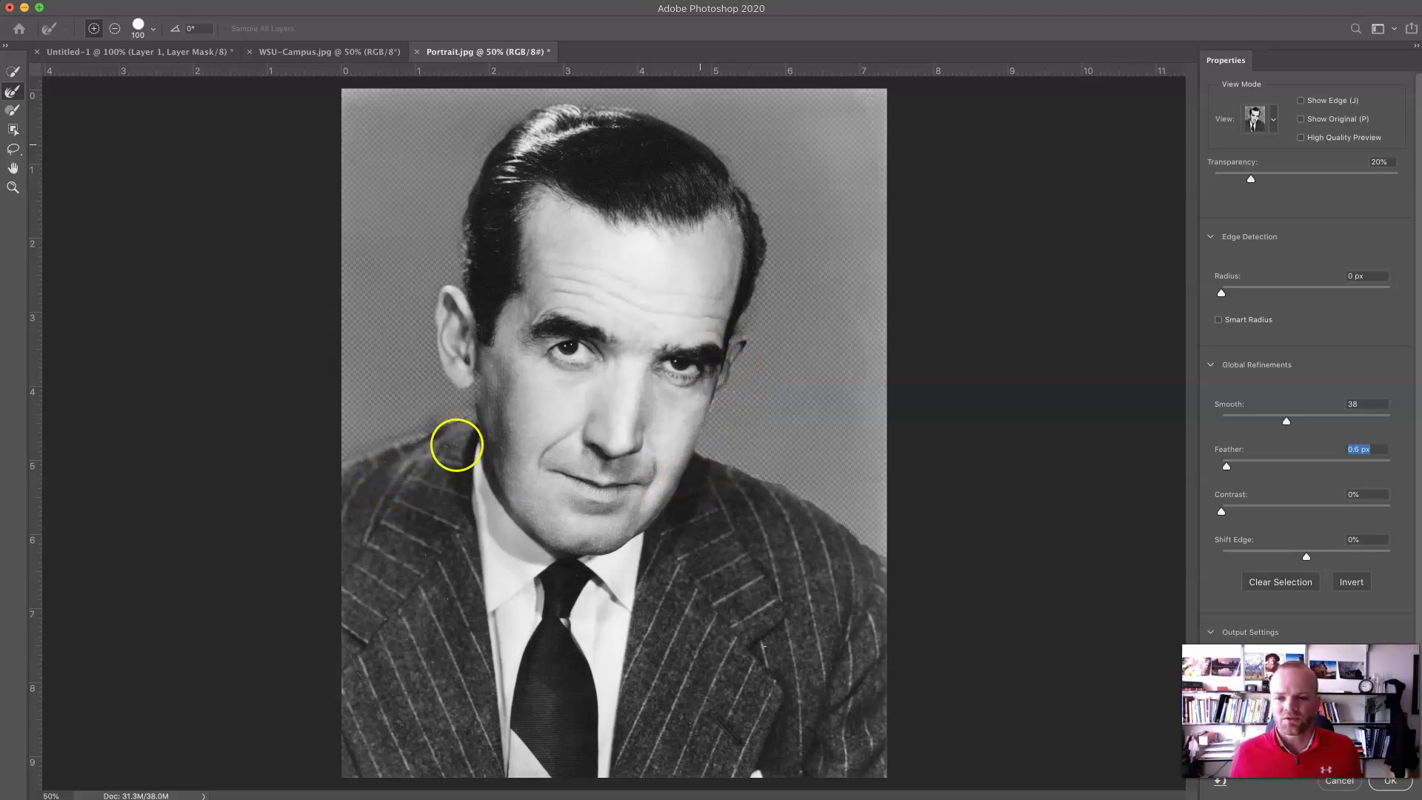
{"action": "left_click", "coordinate": [1228, 466]}
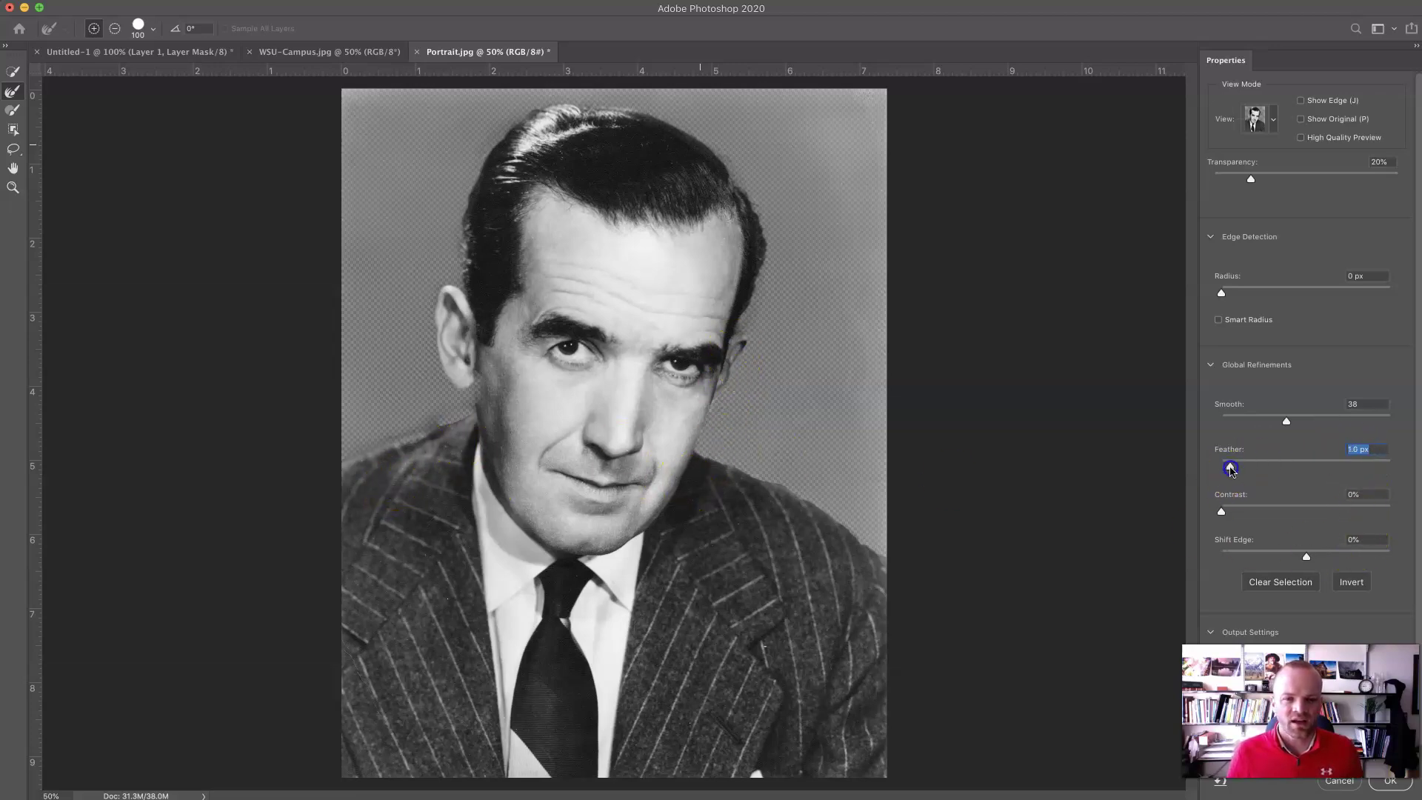
{"action": "left_click_drag", "start_coordinate": [1241, 468], "coordinate": [1243, 466]}
{"action": "left_click_drag", "start_coordinate": [1281, 420], "coordinate": [1276, 425]}
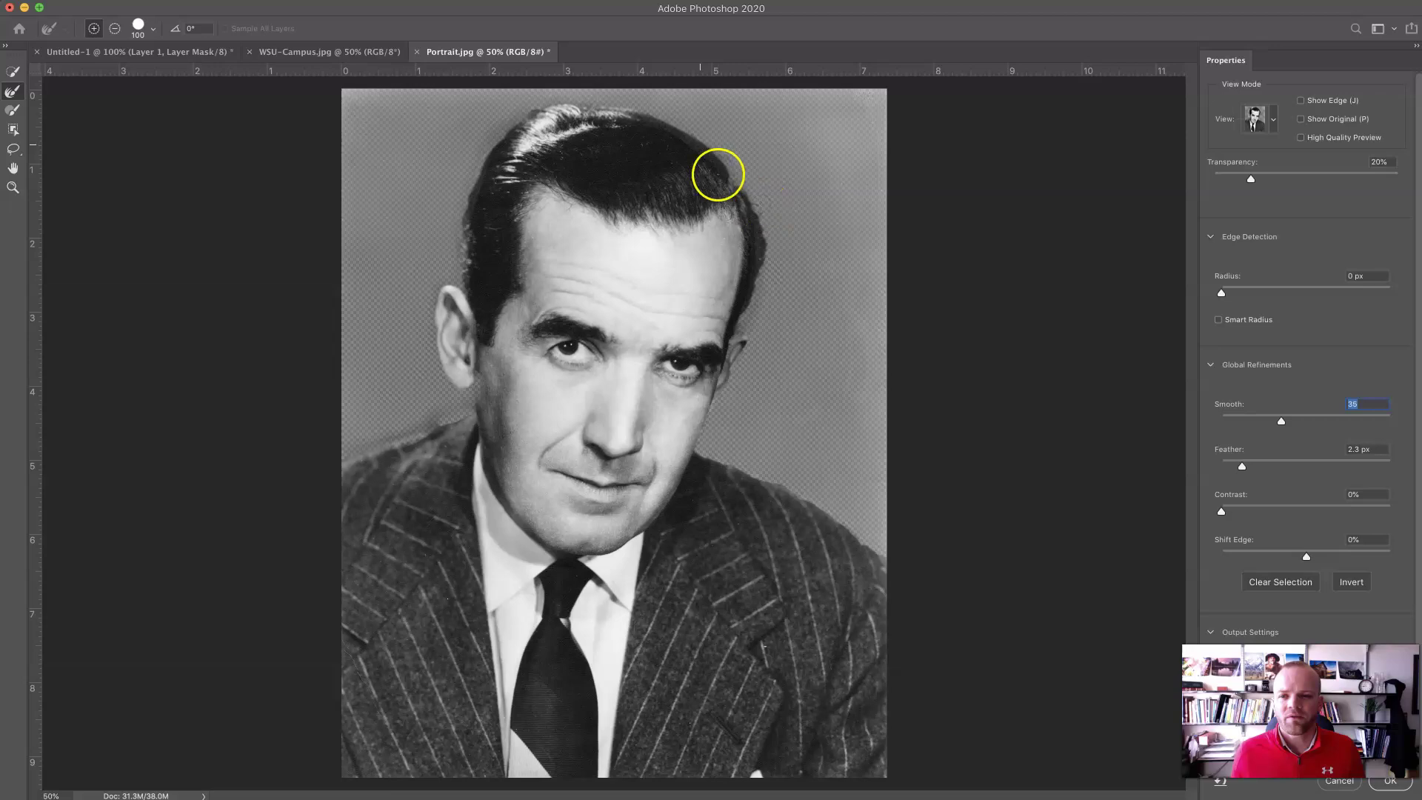
{"action": "scroll", "coordinate": [1284, 485], "scroll_direction": "down", "scroll_amount": 1}
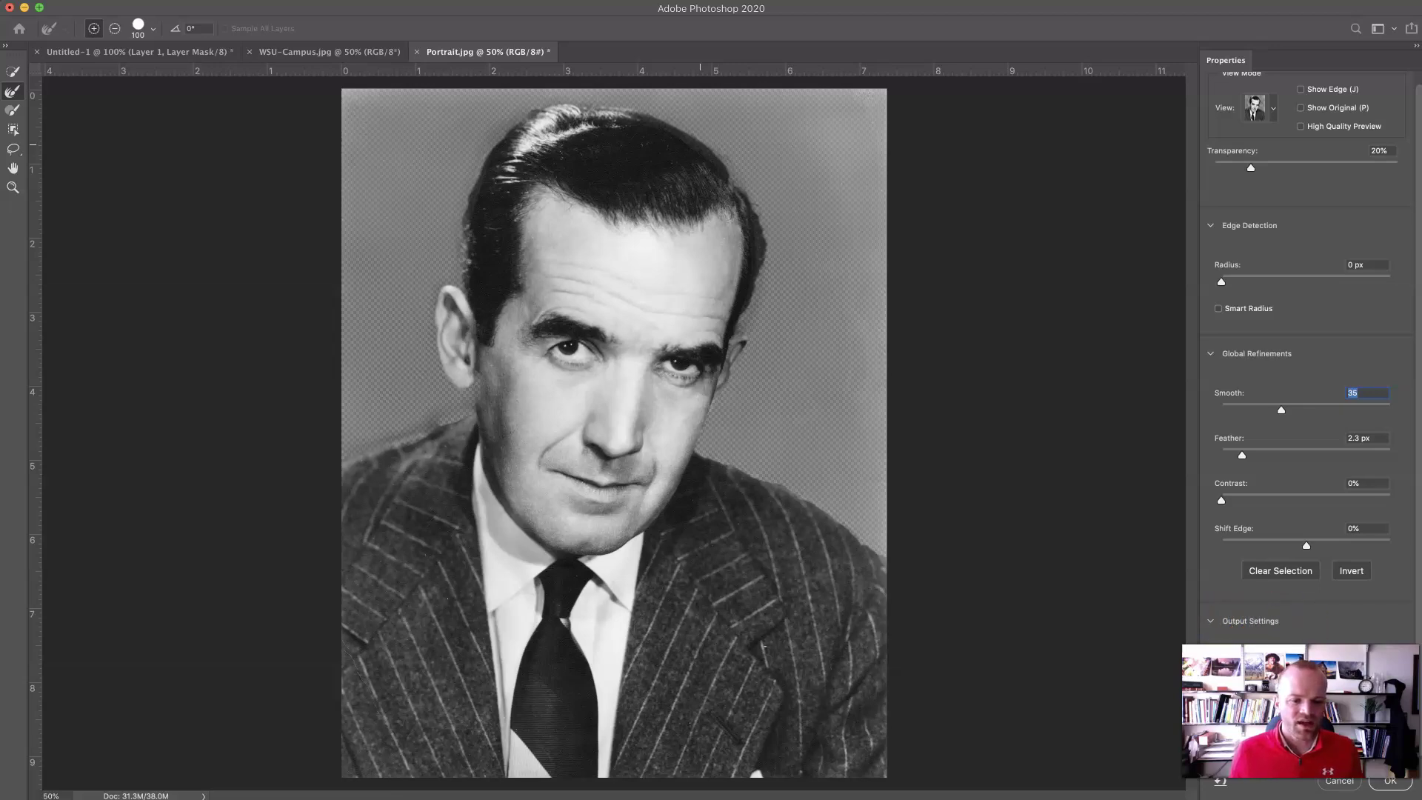
Output the refined selection as a New Layer with Layer Mask and apply it
{"action": "left_click", "coordinate": [1381, 711]}
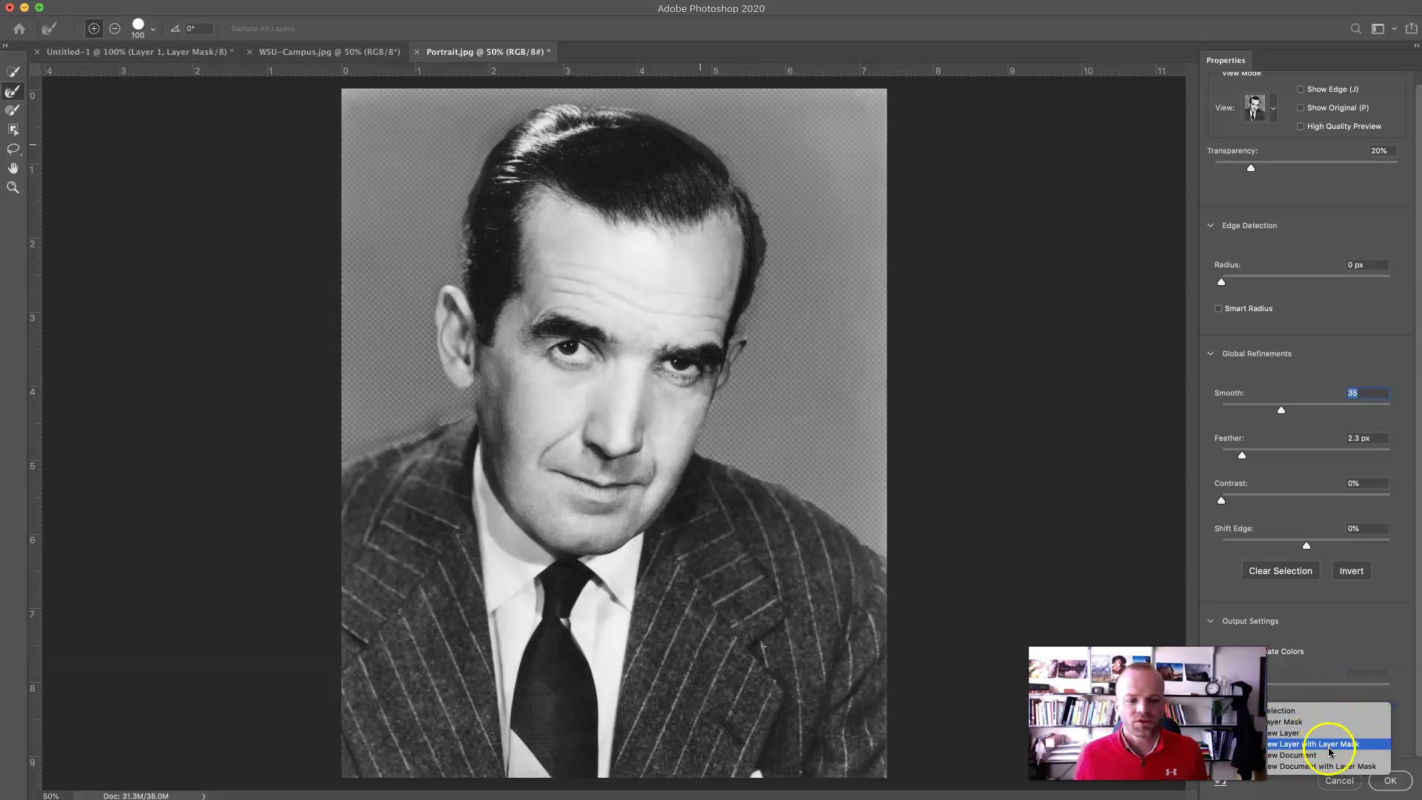
{"action": "left_click", "coordinate": [1308, 746]}
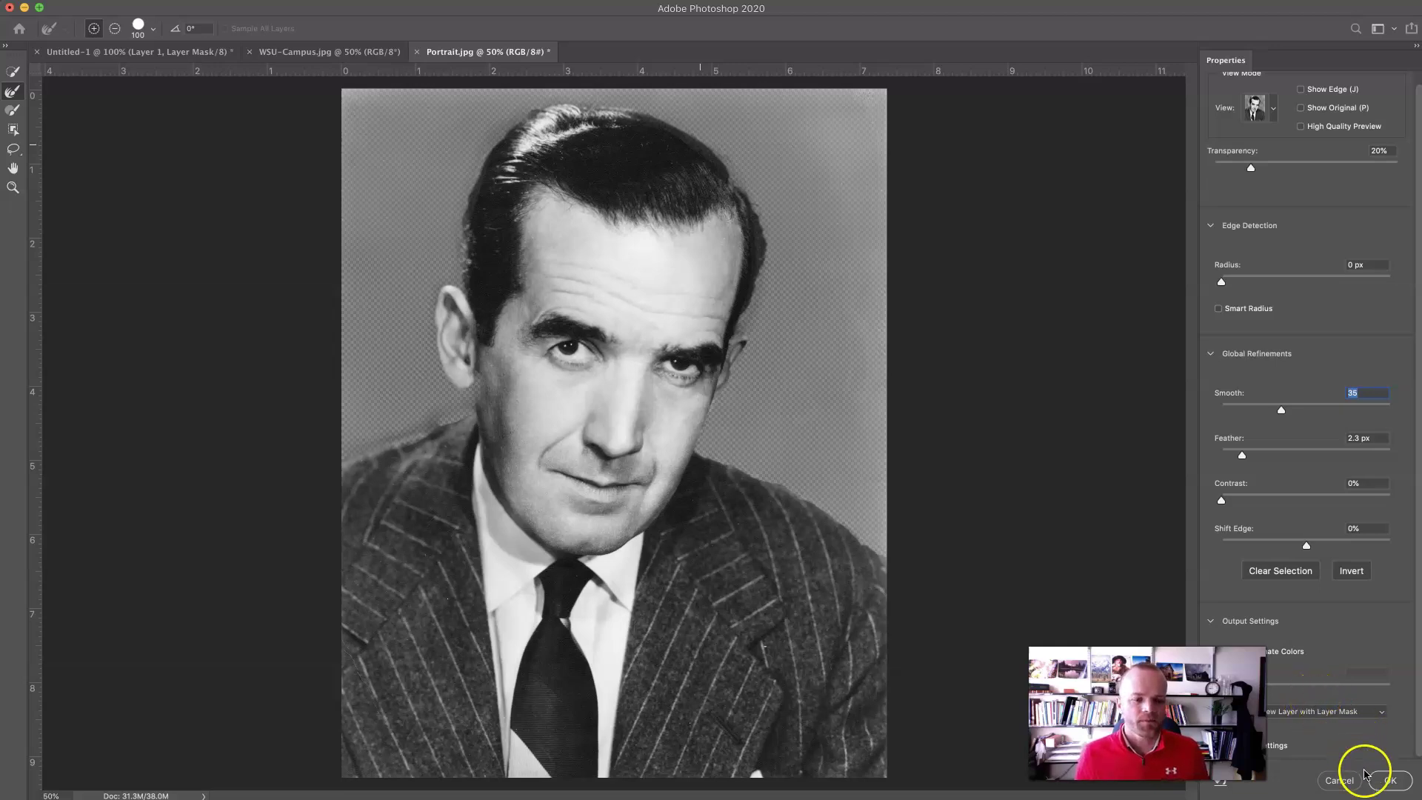
{"action": "left_click", "coordinate": [1390, 780]}
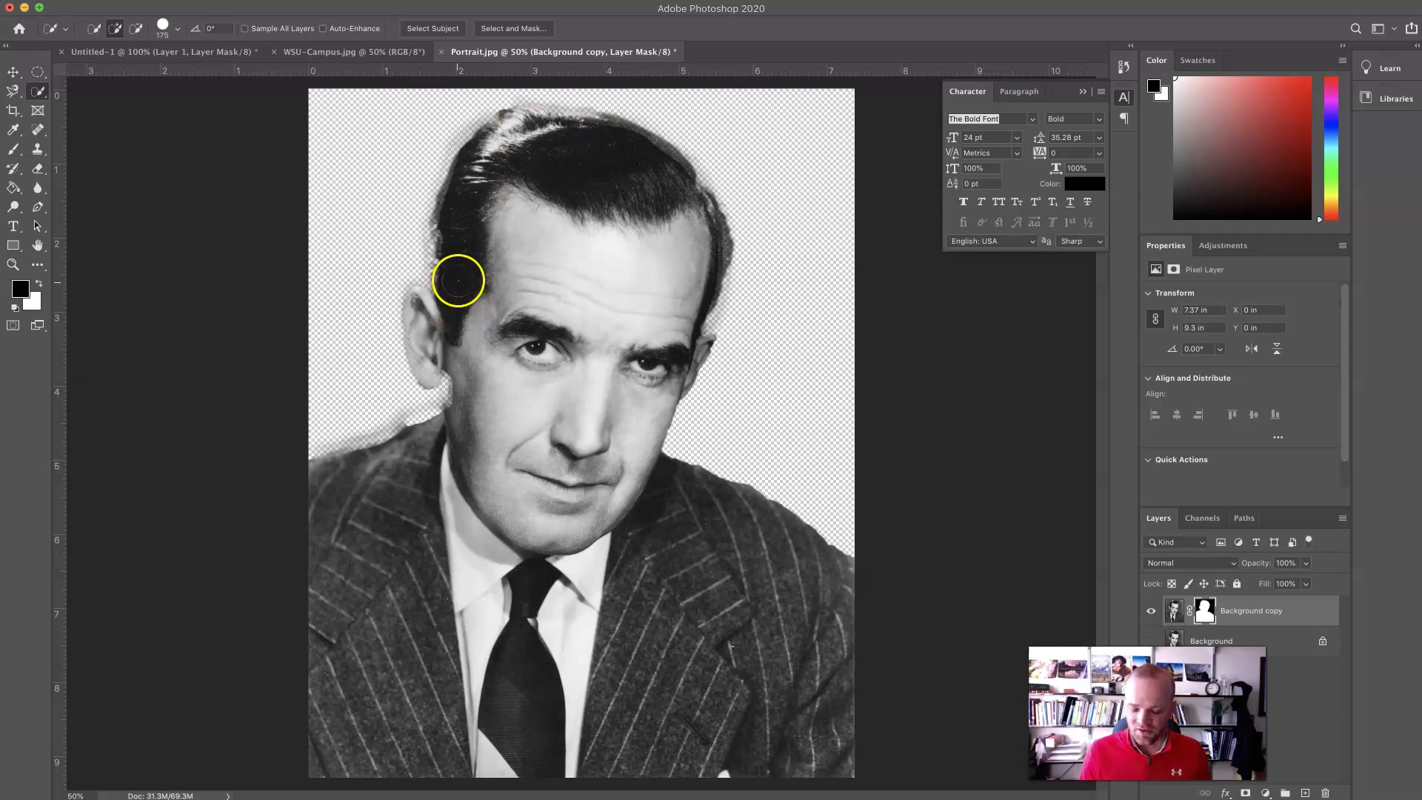
On the layer mask, use a 0%-hardness 67 px brush to mask out the hair fringe
{"action": "left_click", "coordinate": [1205, 616]}
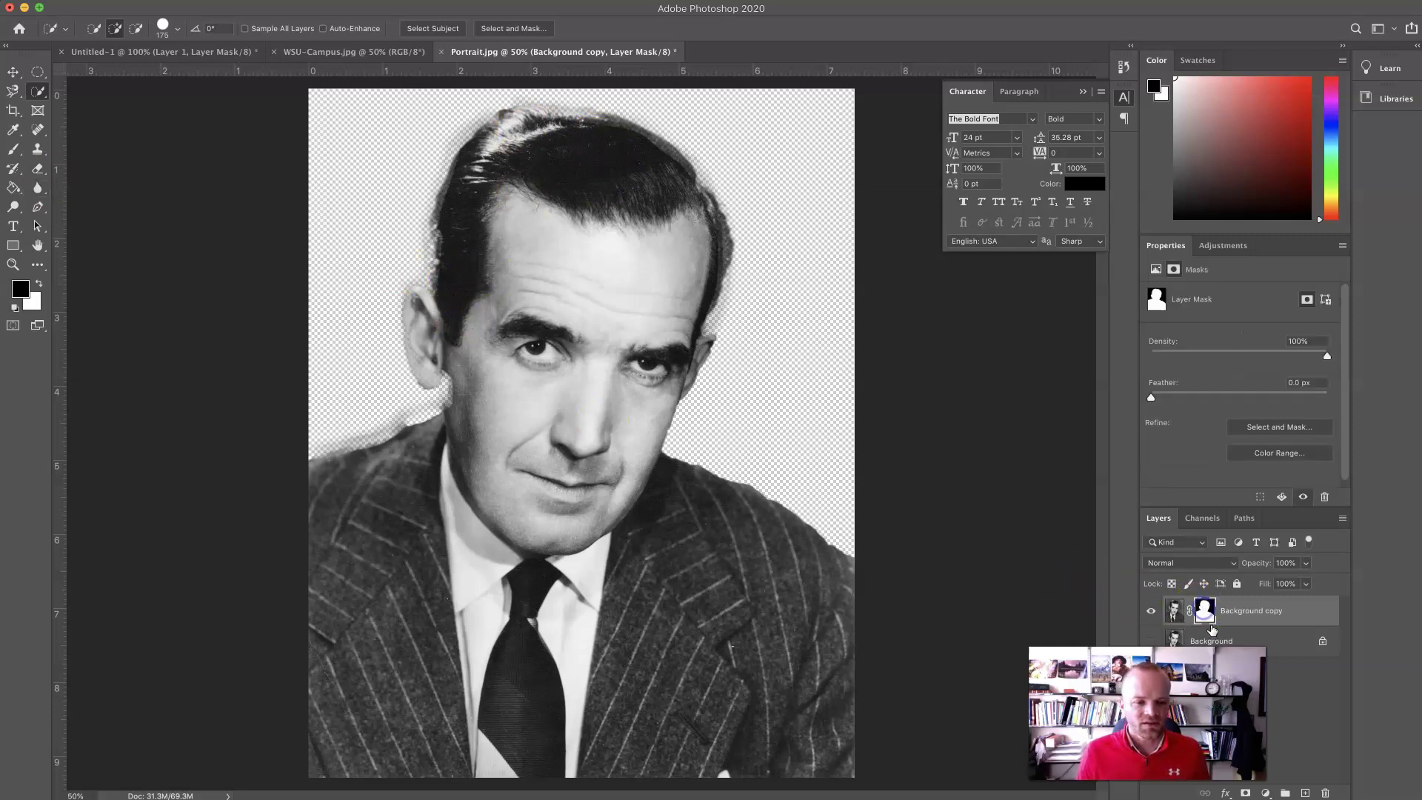
{"action": "key", "text": "b"}
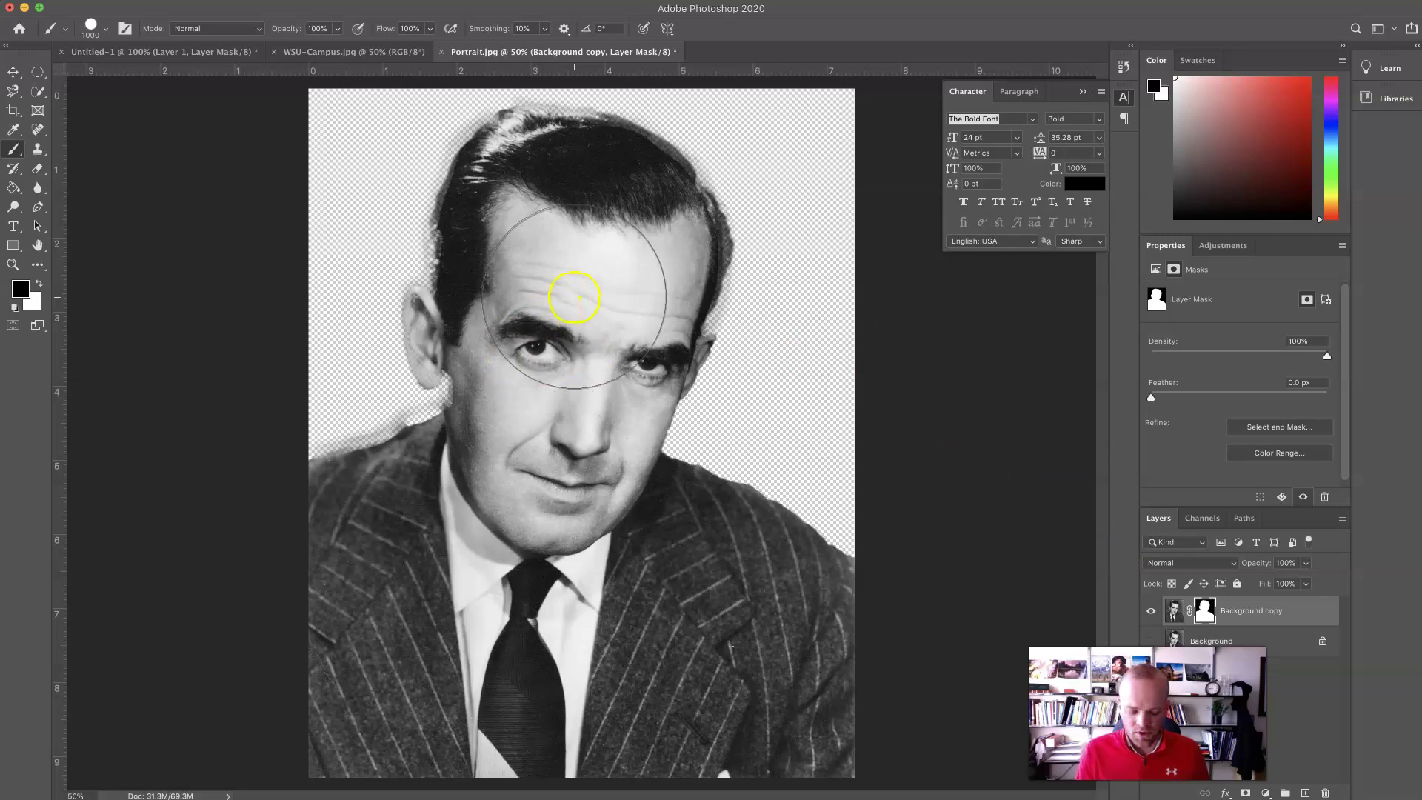
{"action": "key", "text": "bracketleft"}
{"action": "key", "text": "bracketleft"}
{"action": "key", "text": "bracketleft"}
{"action": "key", "text": "bracketleft"}
{"action": "key", "text": "bracketleft"}
{"action": "key", "text": "bracketleft"}
{"action": "key", "text": "bracketleft"}
{"action": "key", "text": "bracketleft"}
{"action": "left_click_drag", "start_coordinate": [452, 248], "coordinate": [443, 262]}
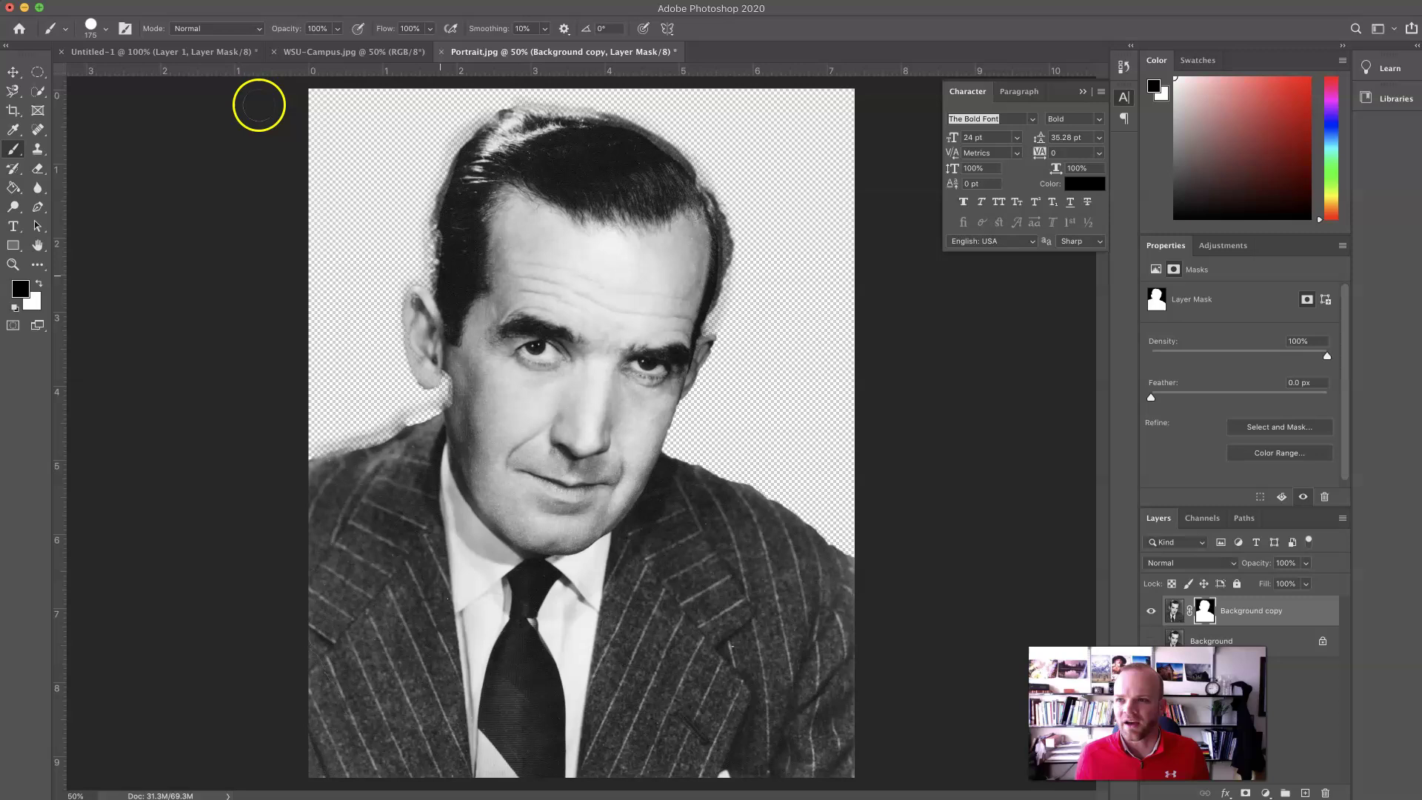
{"action": "left_click", "coordinate": [106, 29]}
{"action": "mouse_move", "coordinate": [134, 102]}
{"action": "left_mouse_down"}
{"action": "mouse_move", "coordinate": [83, 104]}
{"action": "mouse_move", "coordinate": [115, 76]}
{"action": "left_mouse_up"}
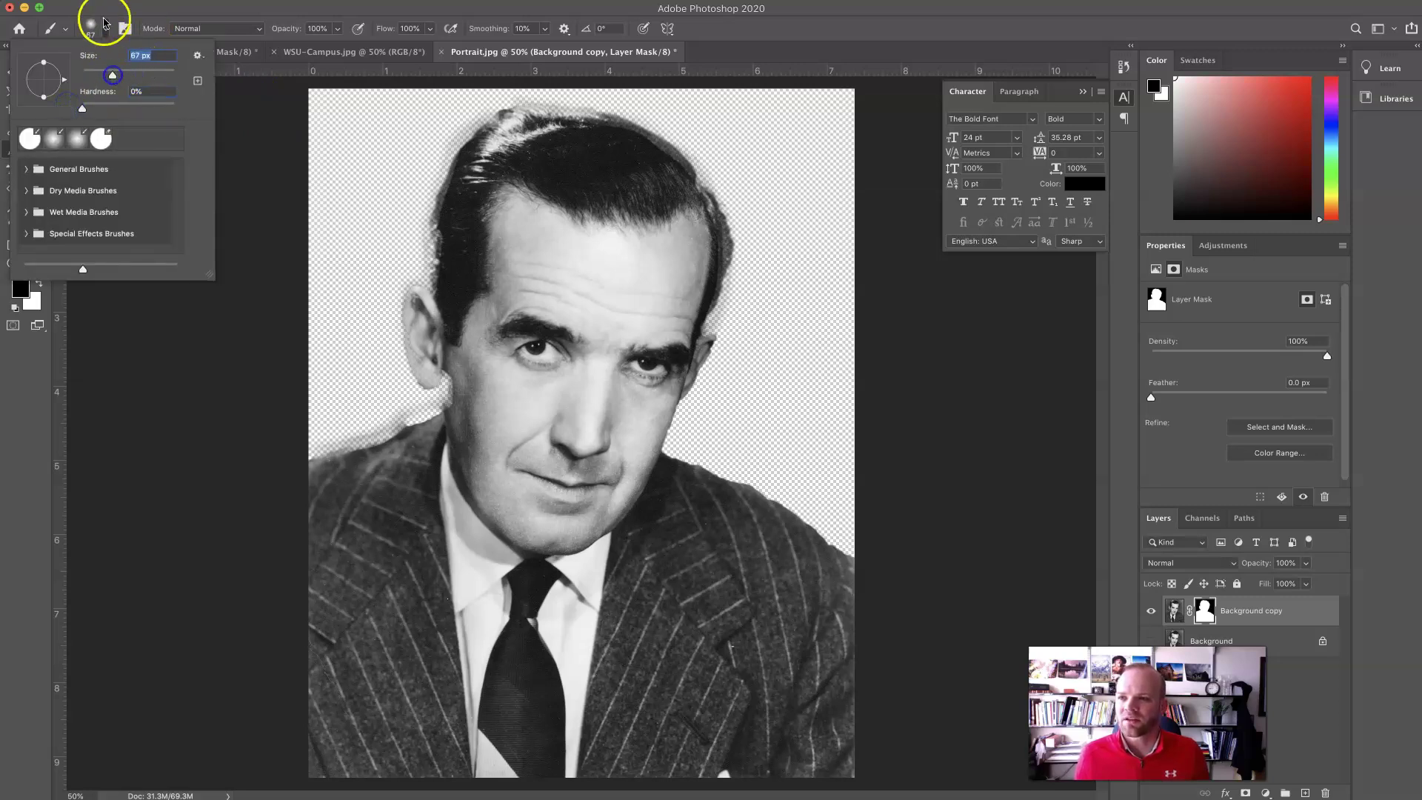
{"action": "left_click", "coordinate": [105, 26]}
{"action": "mouse_move", "coordinate": [434, 230]}
{"action": "left_mouse_down"}
{"action": "mouse_move", "coordinate": [433, 277]}
{"action": "mouse_move", "coordinate": [439, 229]}
{"action": "left_mouse_up"}
Paint white to restore the hair top and temple, then black to hide fringe by ear and shoulder
{"action": "key", "text": "x"}
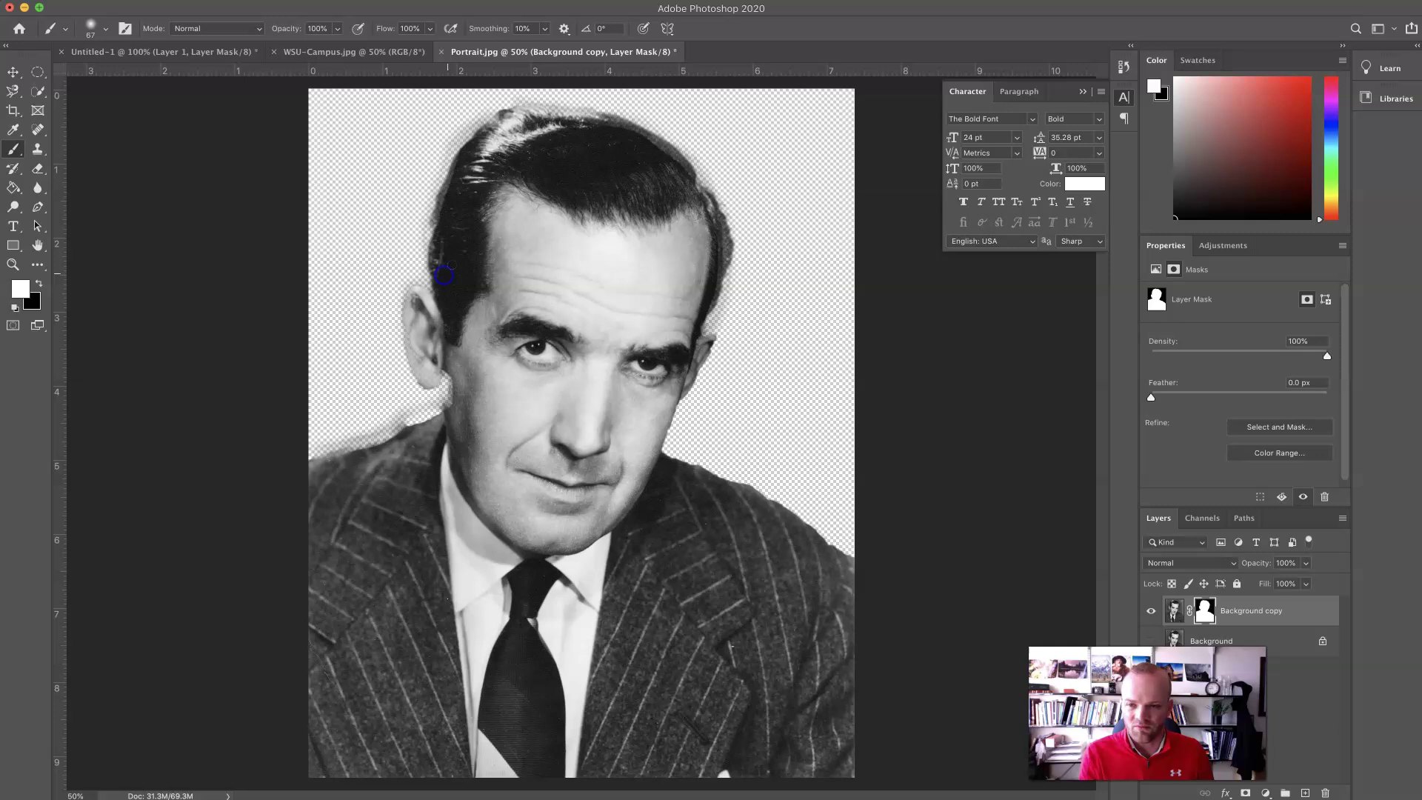
{"action": "key", "text": "bracketright"}
{"action": "key", "text": "bracketright"}
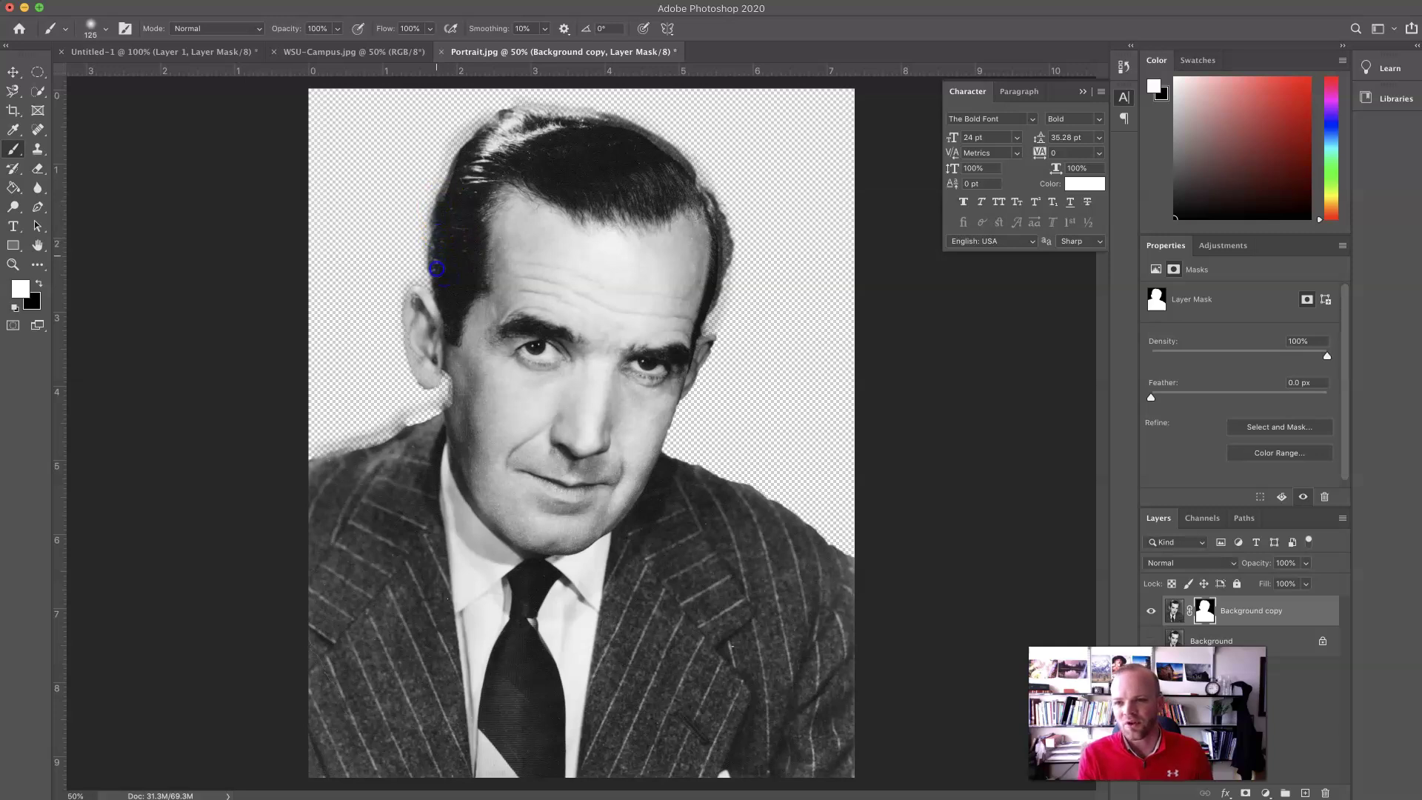
{"action": "left_click_drag", "start_coordinate": [477, 168], "coordinate": [569, 123]}
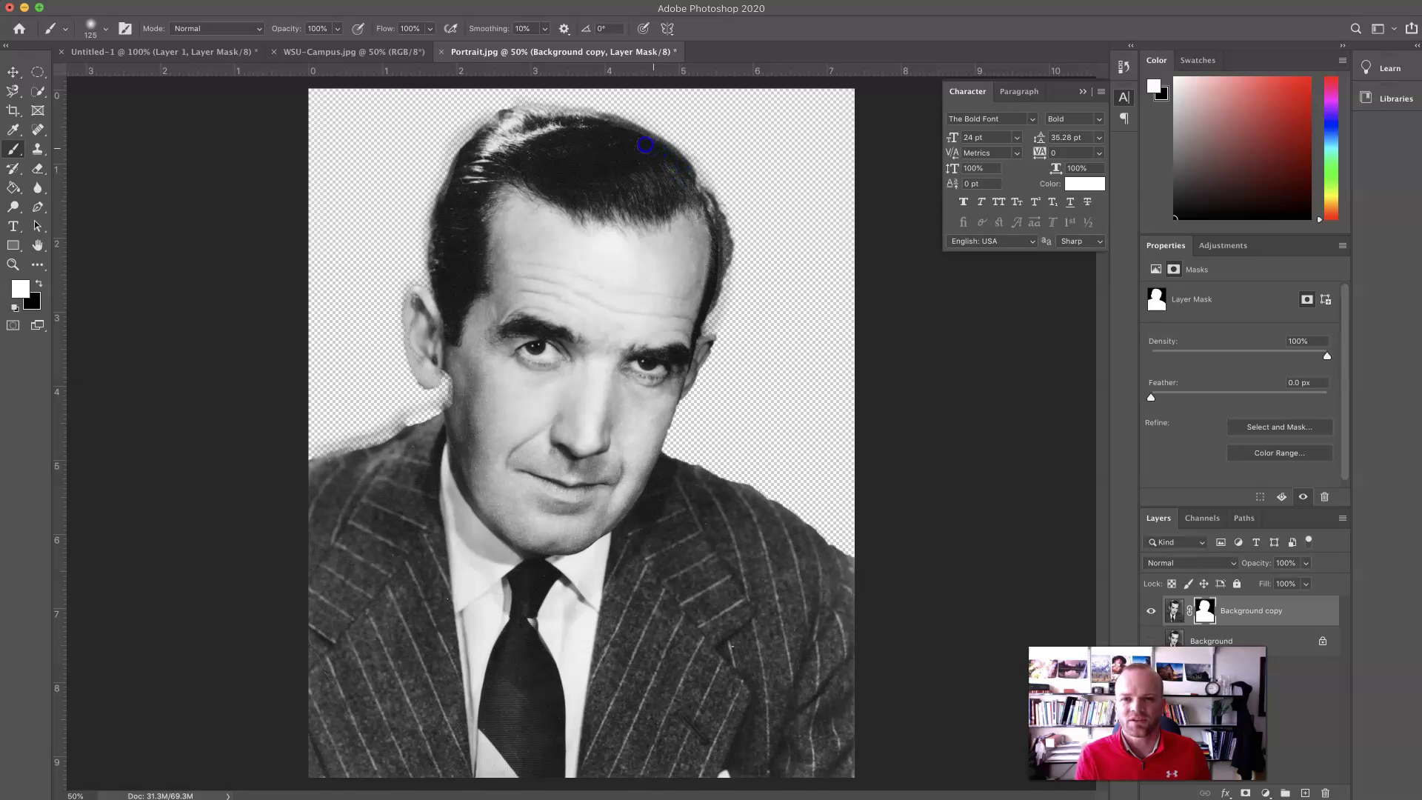
{"action": "left_click_drag", "start_coordinate": [693, 196], "coordinate": [716, 247]}
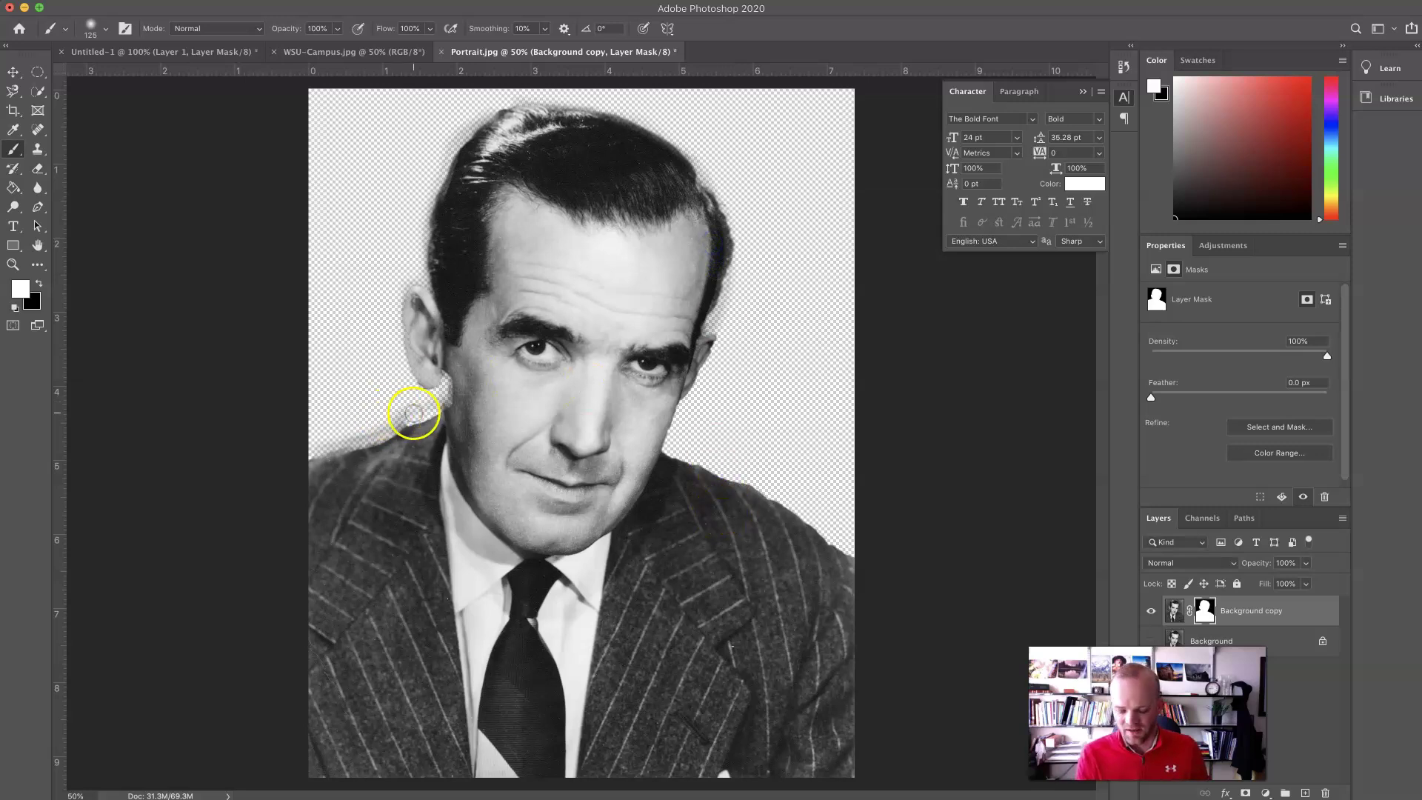
{"action": "key", "text": "x"}
{"action": "left_click_drag", "start_coordinate": [415, 408], "coordinate": [413, 403]}
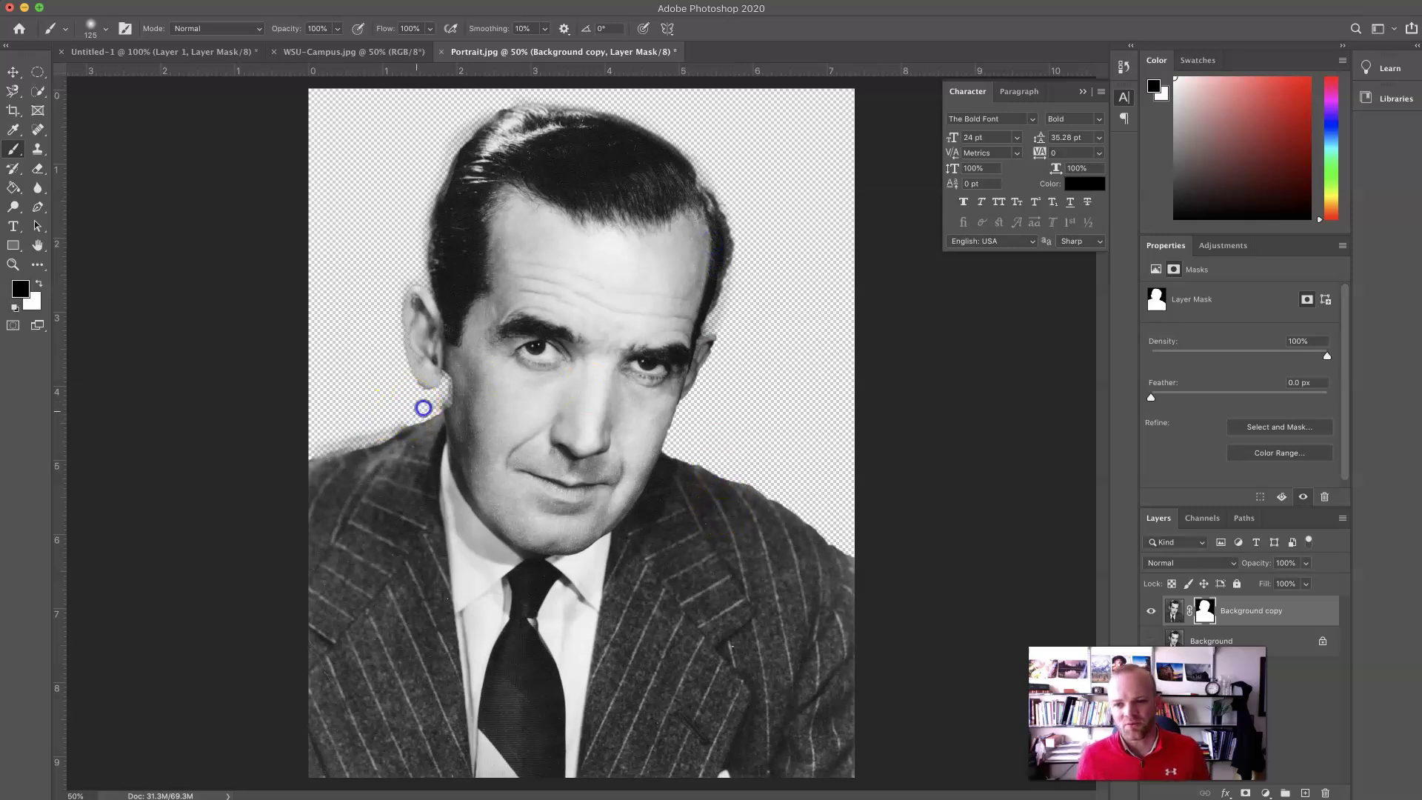
{"action": "mouse_move", "coordinate": [317, 441]}
{"action": "left_mouse_down"}
{"action": "mouse_move", "coordinate": [405, 423]}
{"action": "mouse_move", "coordinate": [410, 412]}
{"action": "mouse_move", "coordinate": [311, 446]}
{"action": "mouse_move", "coordinate": [455, 400]}
{"action": "left_mouse_up"}
{"action": "key", "text": "x"}
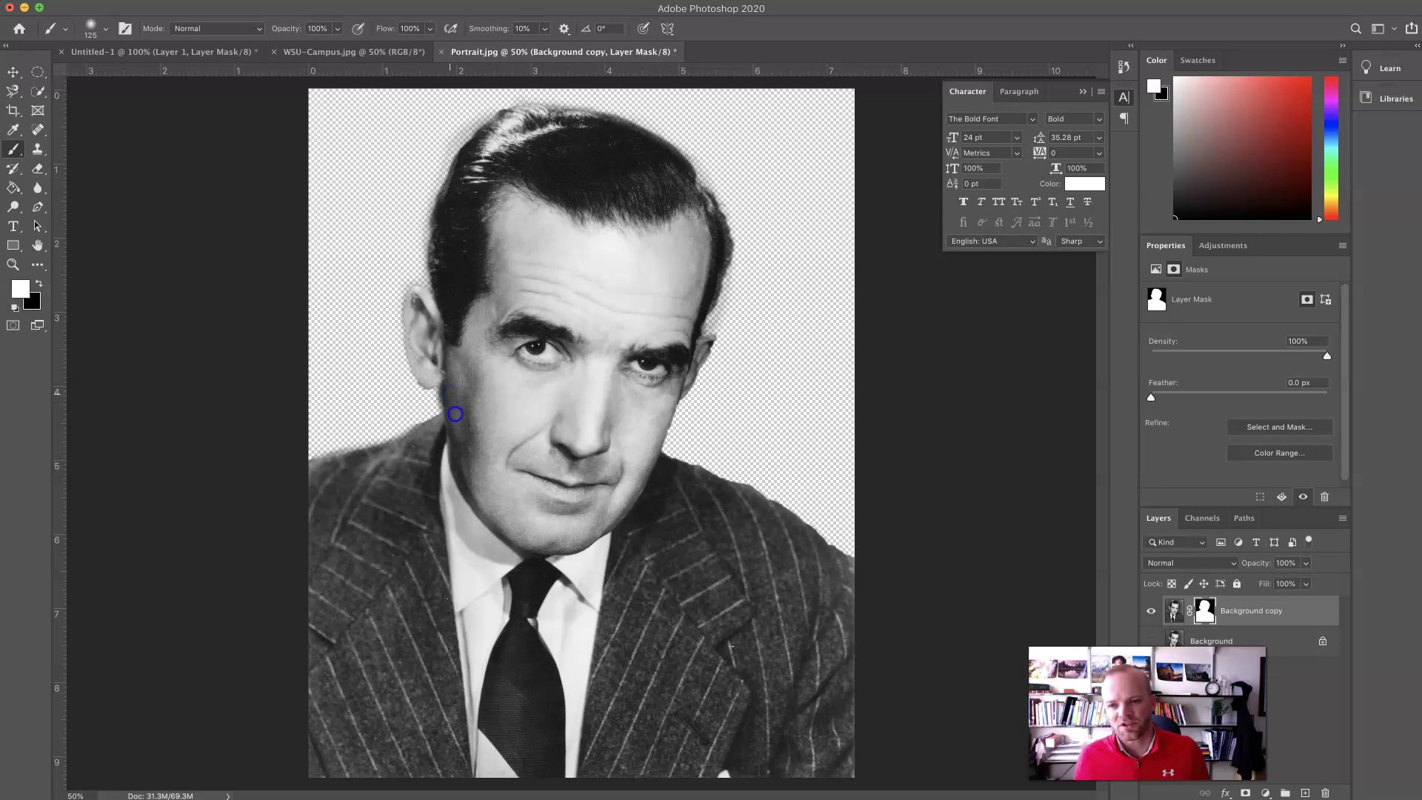
At 400% zoom, paint the mask edge below the jaw with a 30 px brush, then zoom out
{"action": "scroll", "coordinate": [476, 372], "scroll_direction": "up", "scroll_amount": 6}
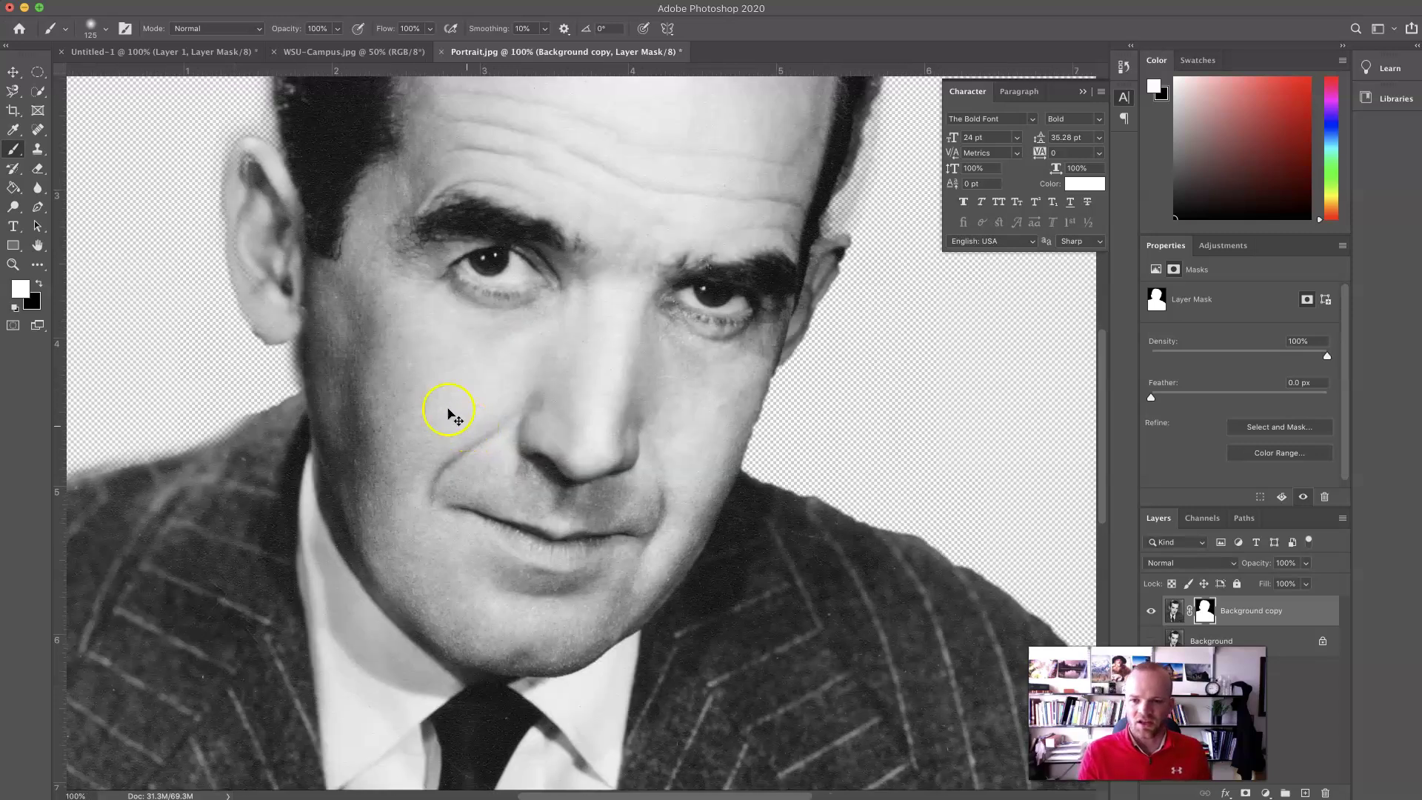
{"action": "left_click_drag", "start_coordinate": [428, 391], "coordinate": [522, 333]}
{"action": "key", "text": "bracketleft"}
{"action": "key", "text": "bracketleft"}
{"action": "key", "text": "bracketleft"}
{"action": "key", "text": "bracketleft"}
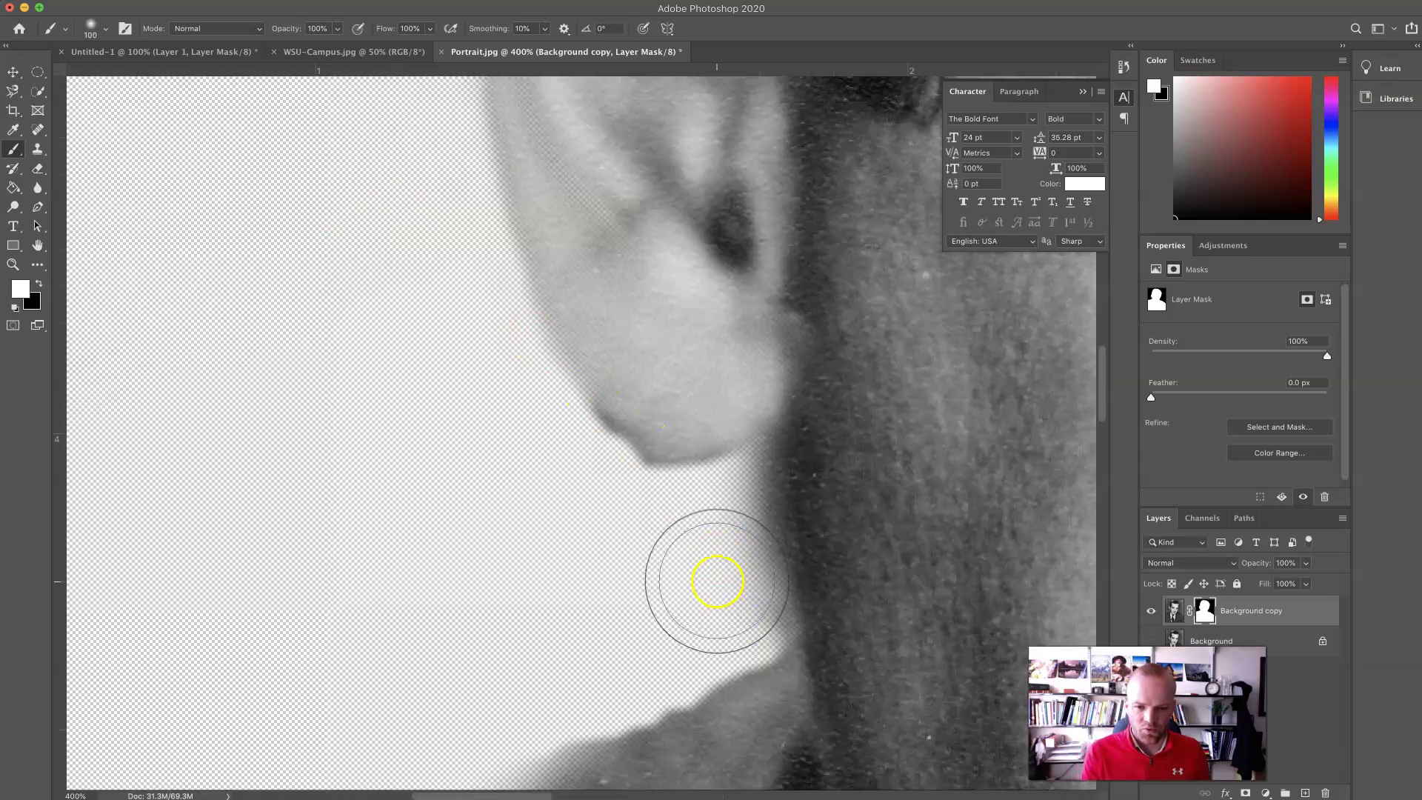
{"action": "key", "text": "bracketleft"}
{"action": "key", "text": "bracketleft"}
{"action": "key", "text": "bracketleft"}
{"action": "key", "text": "bracketleft"}
{"action": "mouse_move", "coordinate": [743, 476]}
{"action": "left_mouse_down"}
{"action": "mouse_move", "coordinate": [771, 622]}
{"action": "mouse_move", "coordinate": [768, 556]}
{"action": "mouse_move", "coordinate": [784, 625]}
{"action": "mouse_move", "coordinate": [762, 485]}
{"action": "mouse_move", "coordinate": [644, 466]}
{"action": "mouse_move", "coordinate": [602, 429]}
{"action": "left_mouse_up"}
{"action": "scroll", "coordinate": [755, 565], "scroll_direction": "left", "scroll_amount": 1}
{"action": "key", "text": "x"}
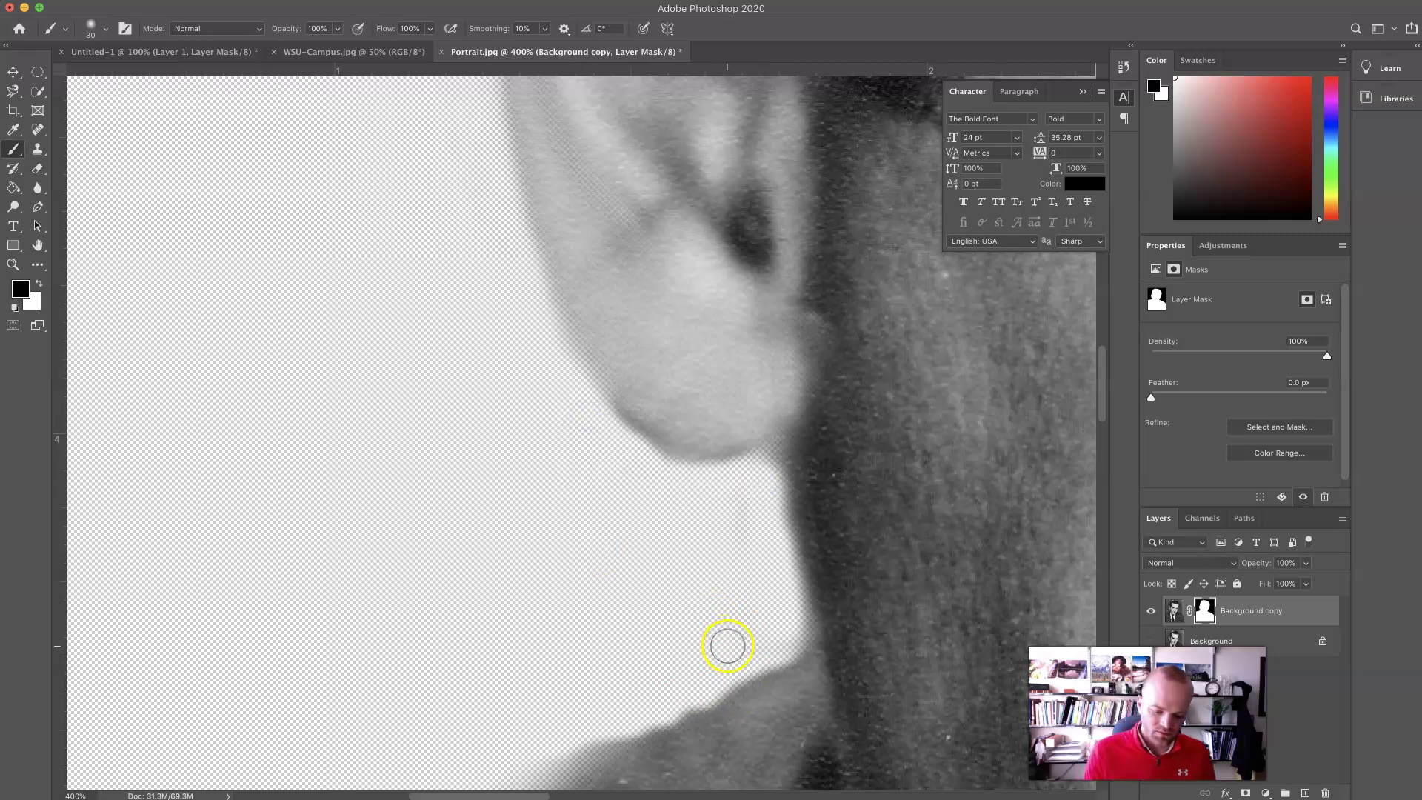
{"action": "key", "text": "super+minus"}
{"action": "key", "text": "super+minus"}
{"action": "key", "text": "super+minus"}
{"action": "key", "text": "super+minus"}
{"action": "key", "text": "super+minus"}
{"action": "key", "text": "super+minus"}
{"action": "key", "text": "super+plus"}
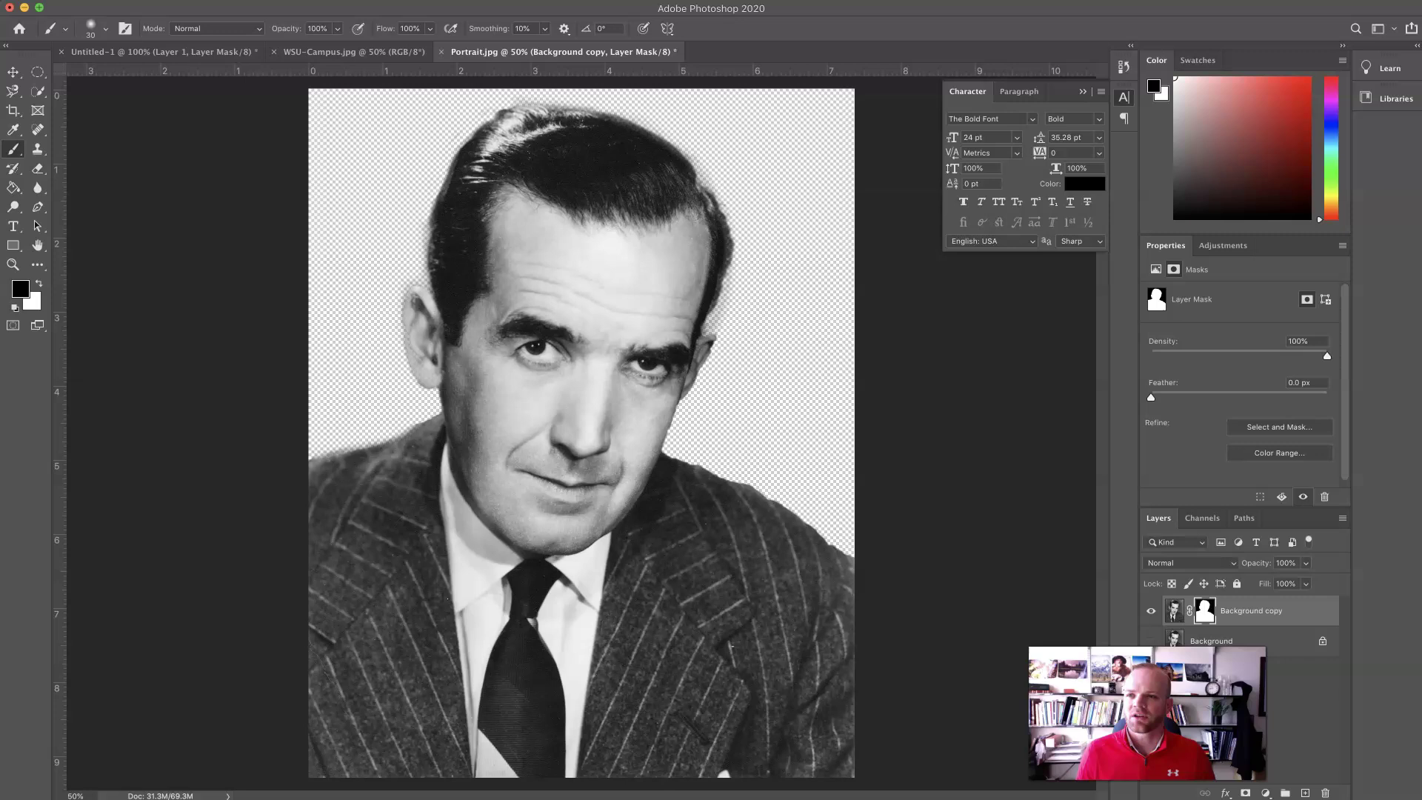
Save as Portrait.psd in the Week 6 folder, accepting the Photoshop Format Options
{"action": "left_click", "coordinate": [124, 154]}
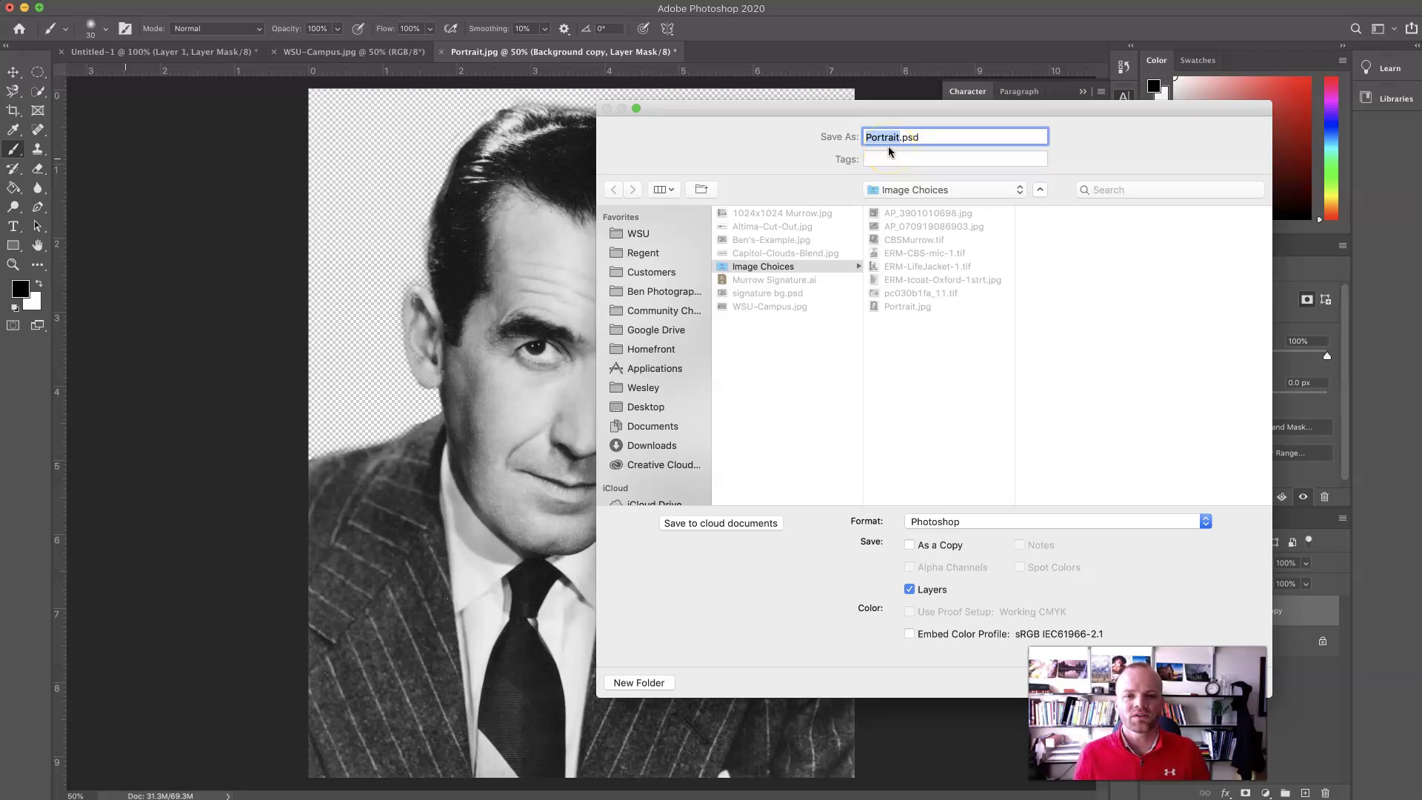
{"action": "left_click", "coordinate": [778, 349]}
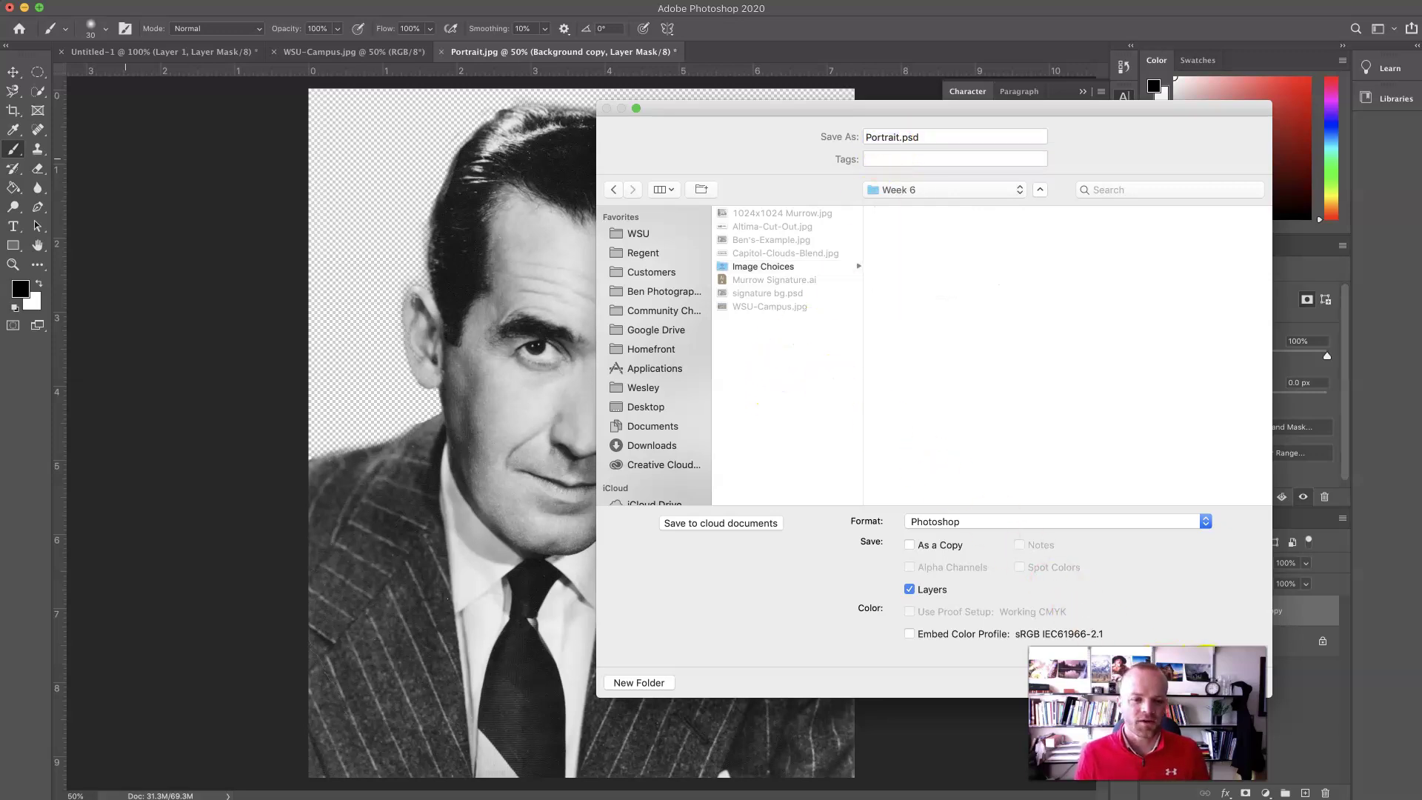
{"action": "key", "text": "Return"}
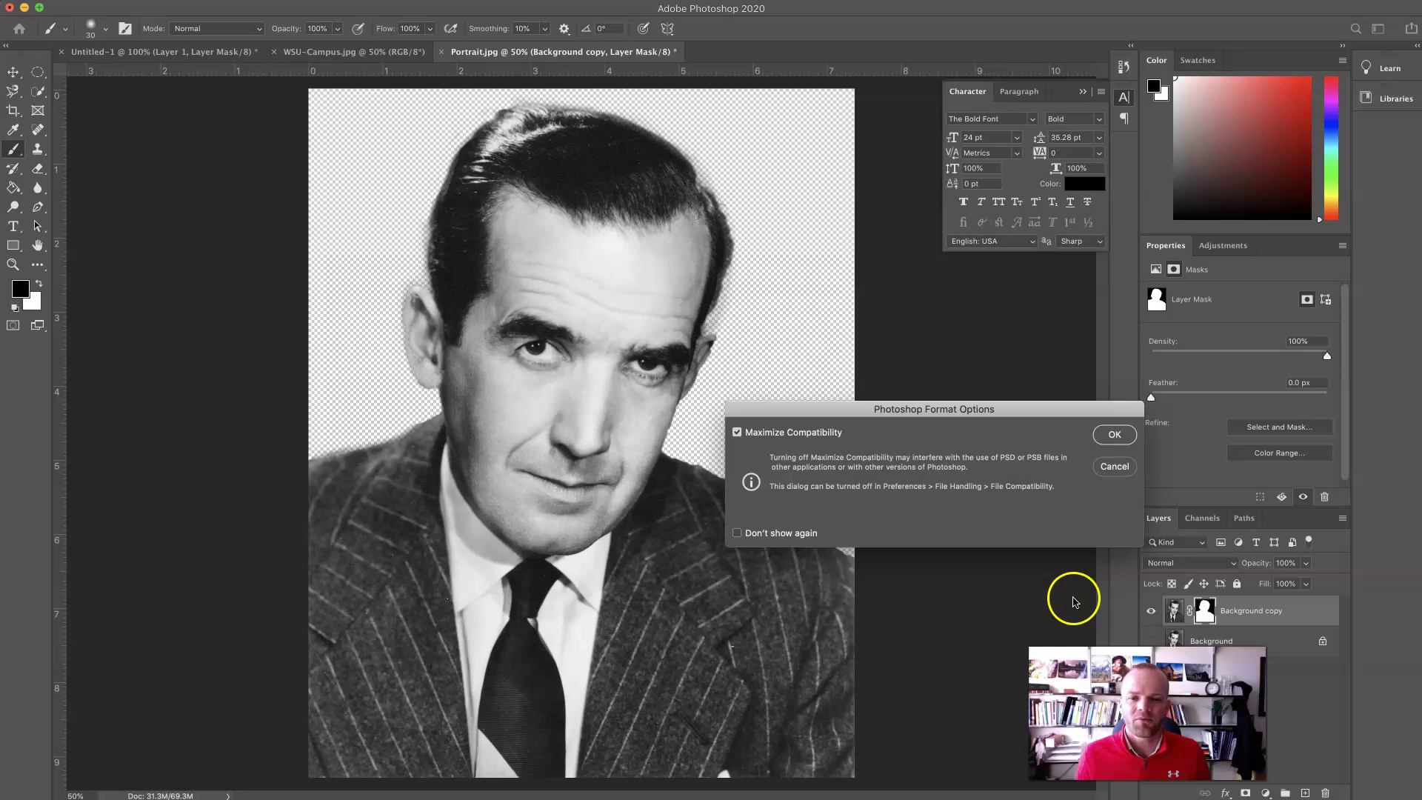
{"action": "left_click", "coordinate": [1112, 425]}
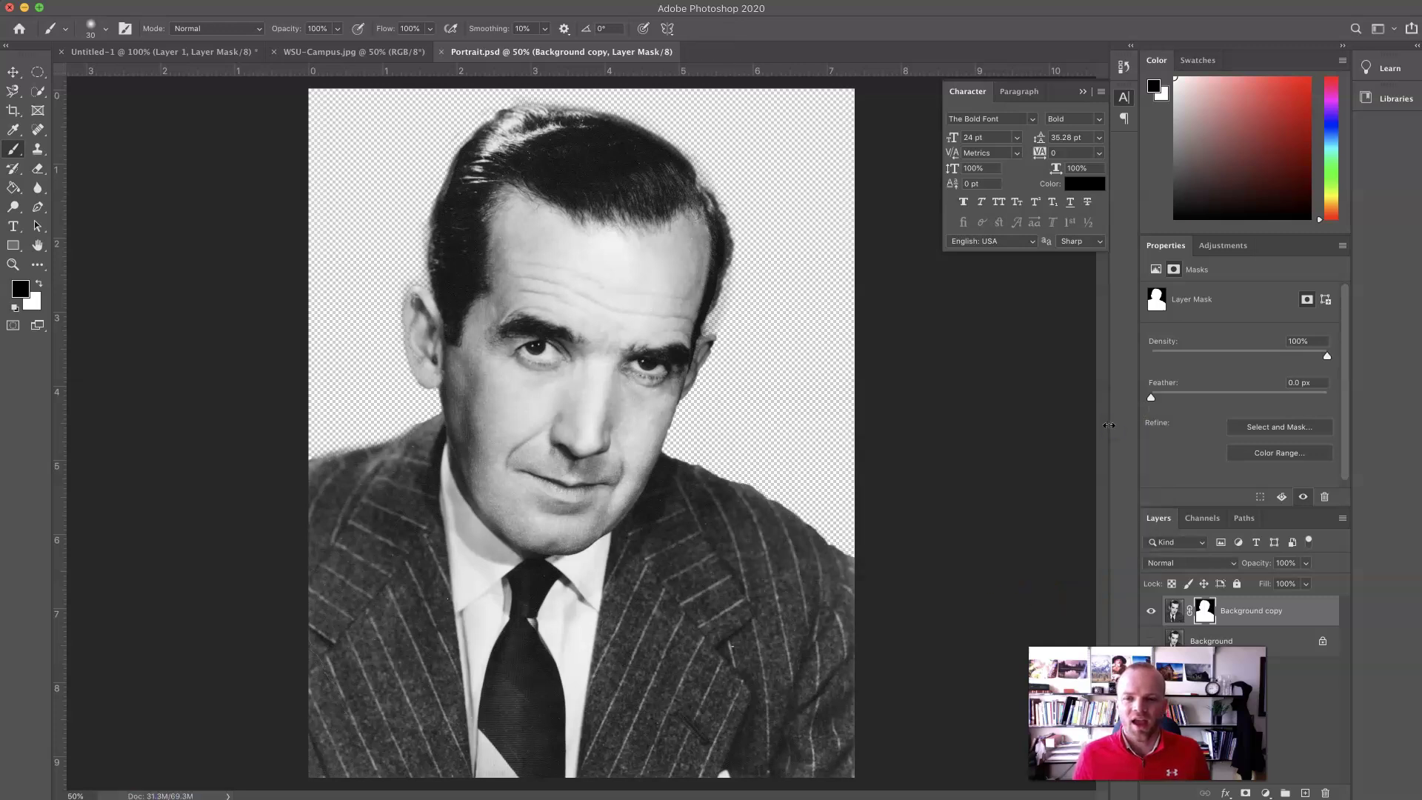